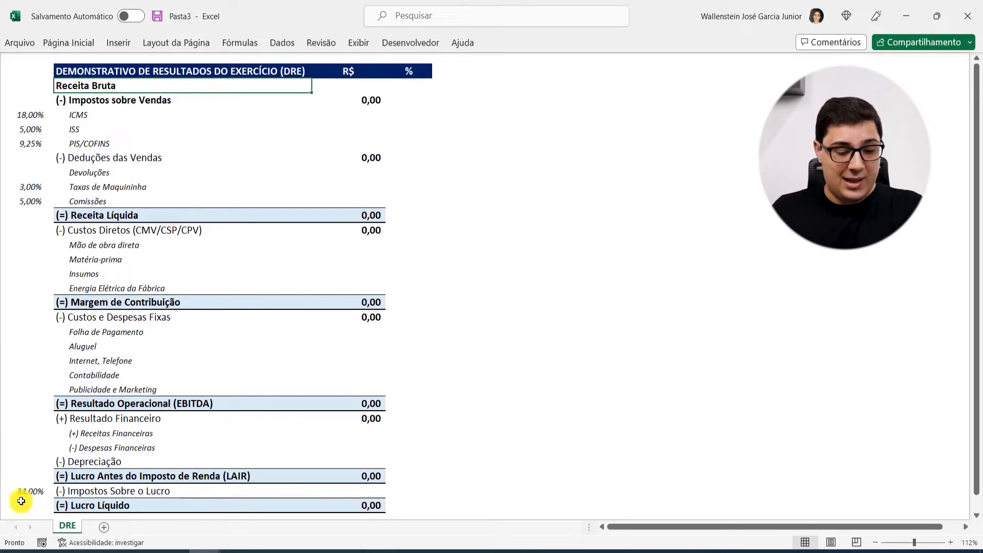
- Enter 150000 as the R$ value of Receita Bruta
click(106, 505)
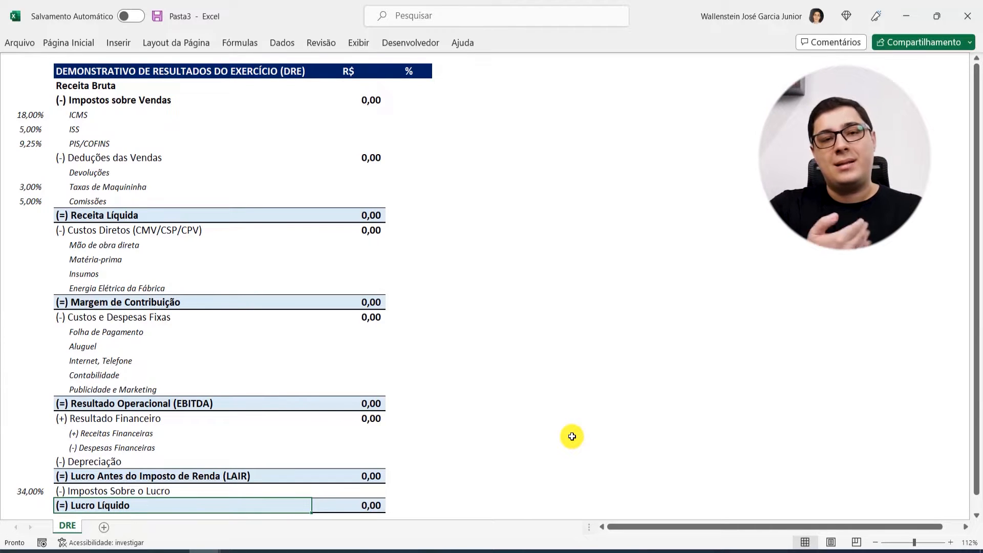
click(372, 100)
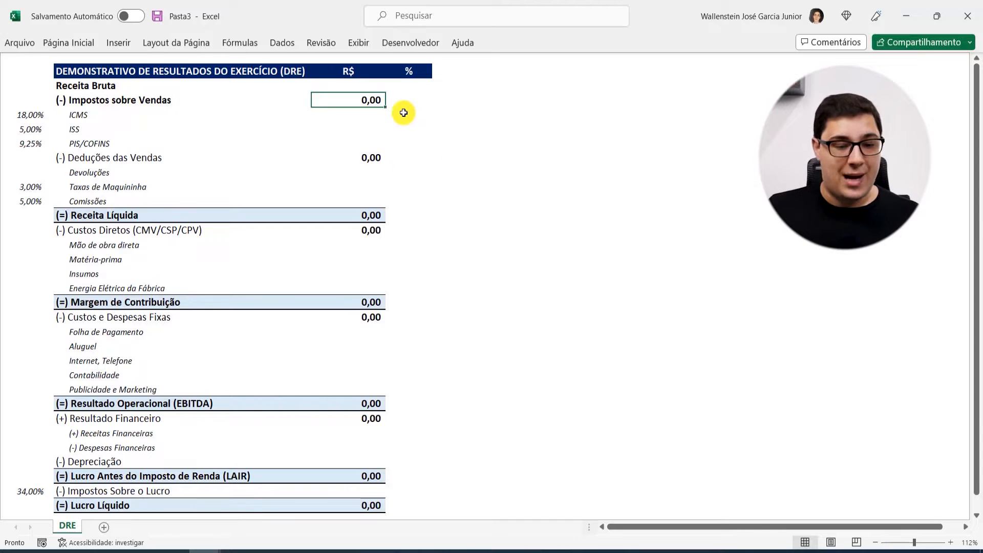
click(364, 86)
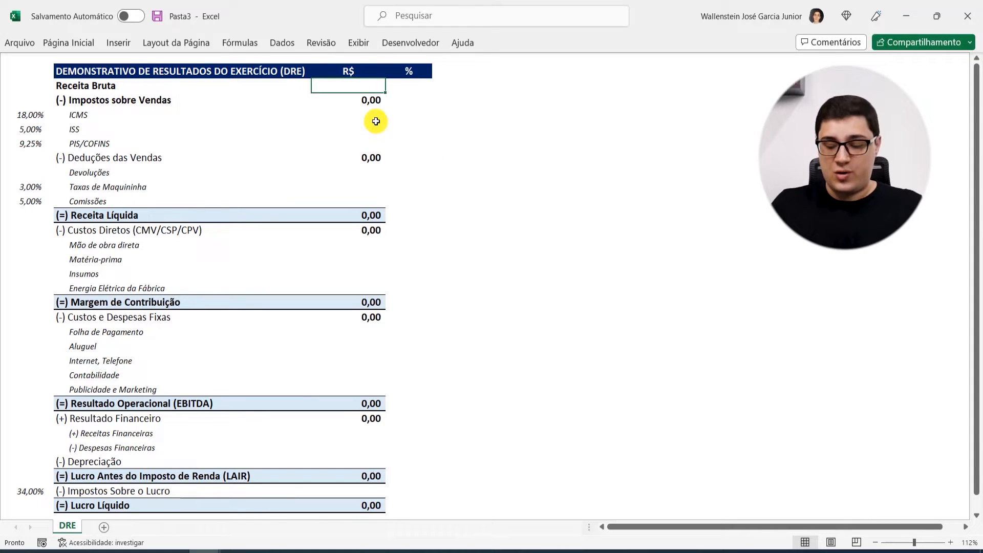
text(150000)
key(Return)
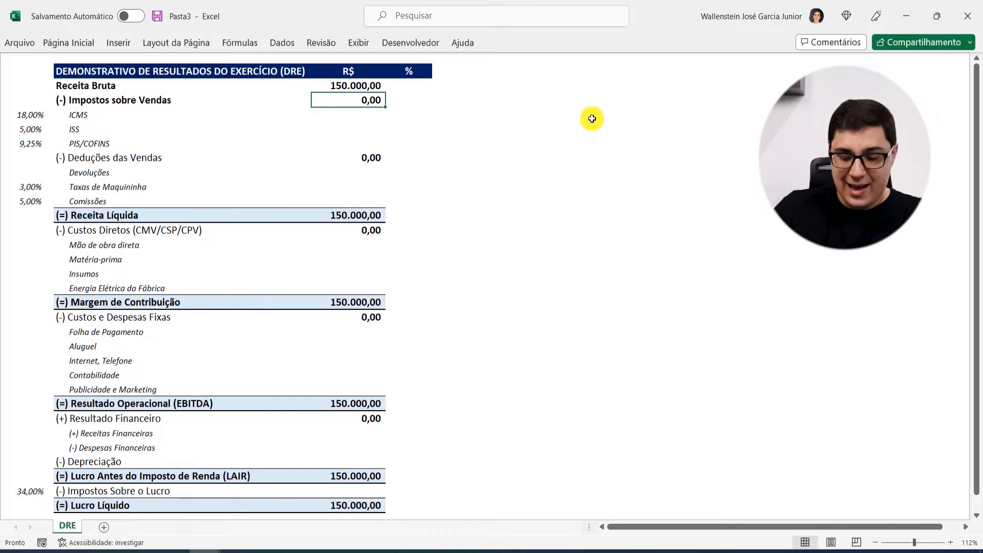
- Calculate the ICMS amount as negative gross revenue times its rate with the formula =-$D$3*B5
key(Down)
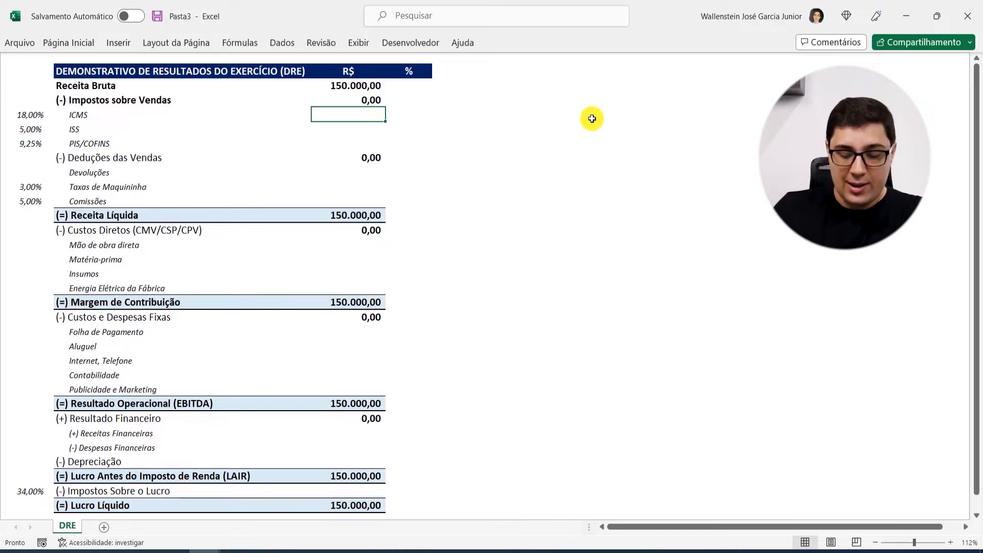
text(=)
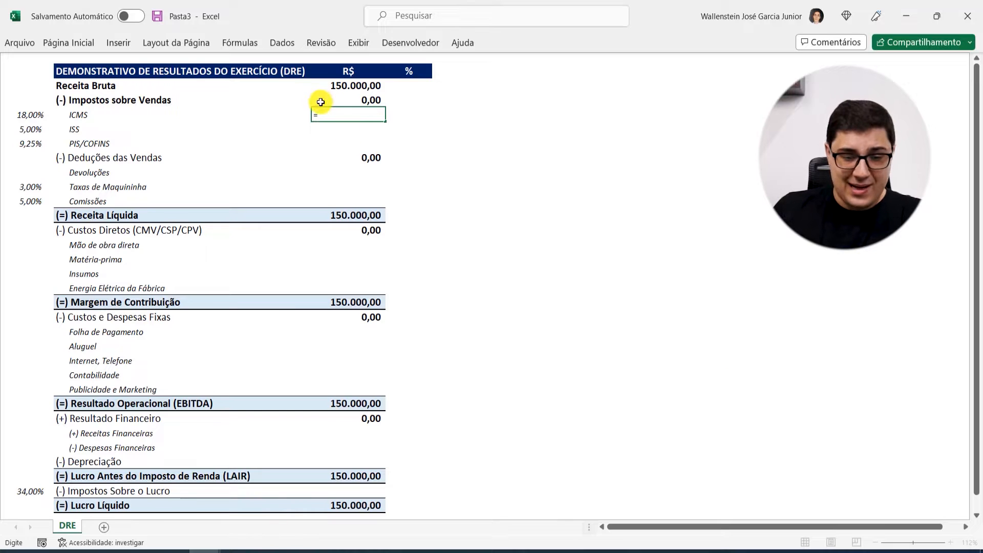
click(358, 87)
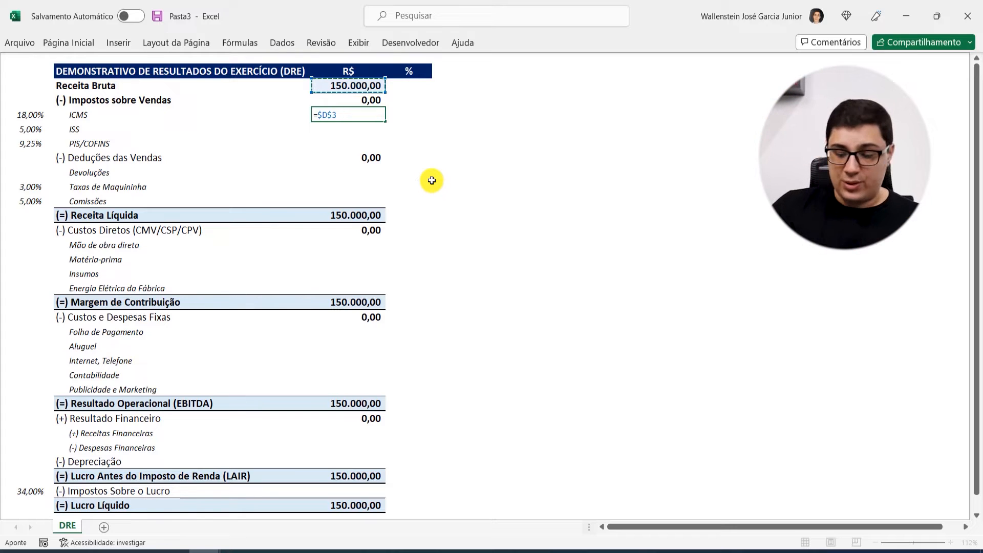
text(*)
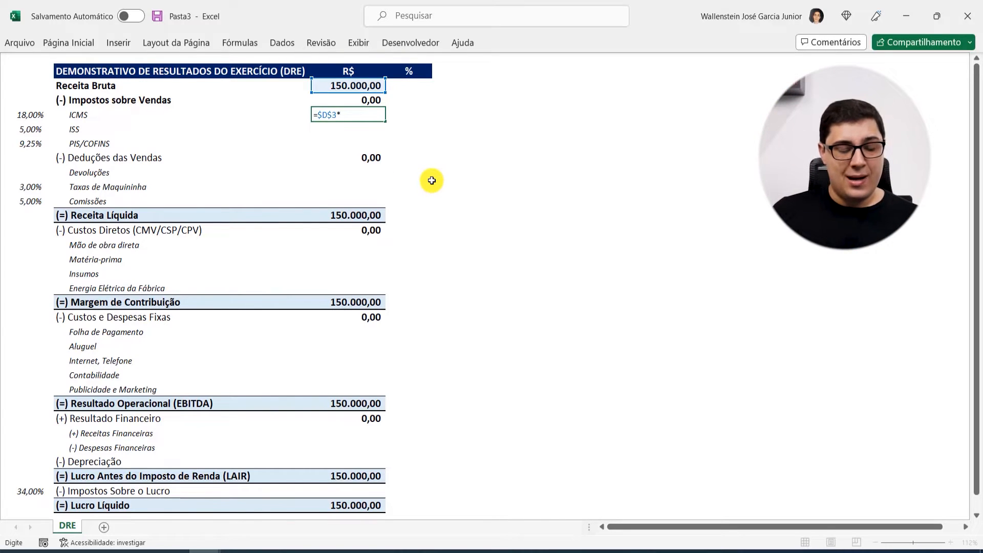
click(21, 116)
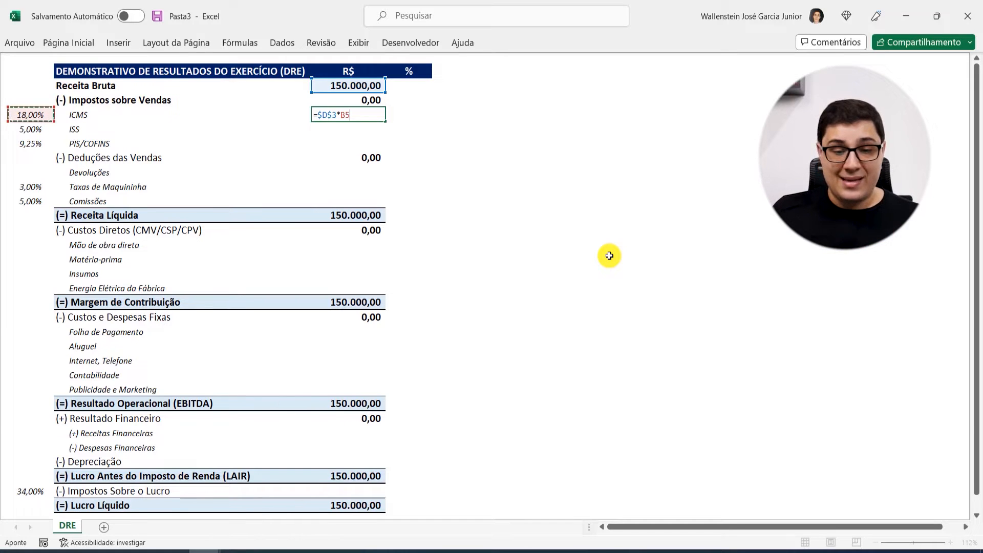
click(317, 115)
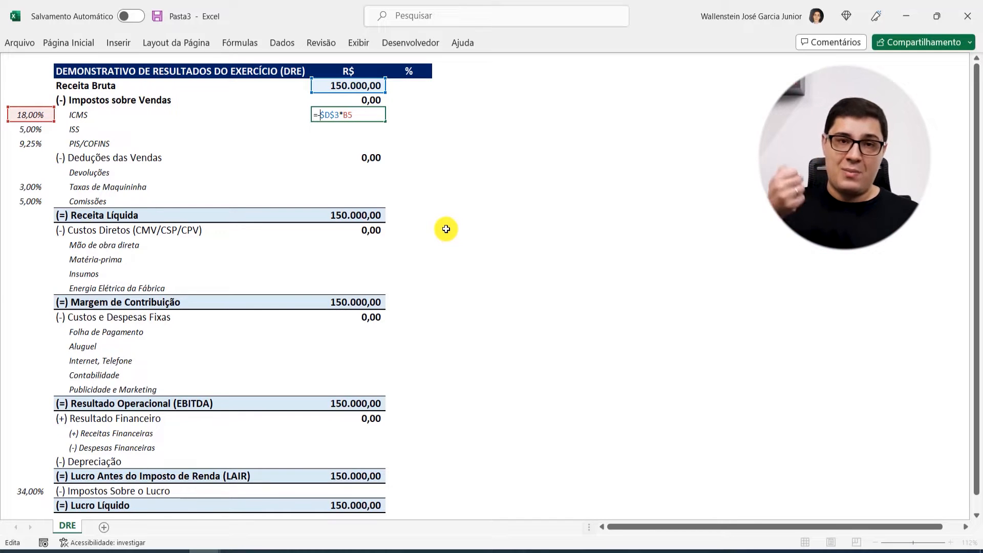
text(-)
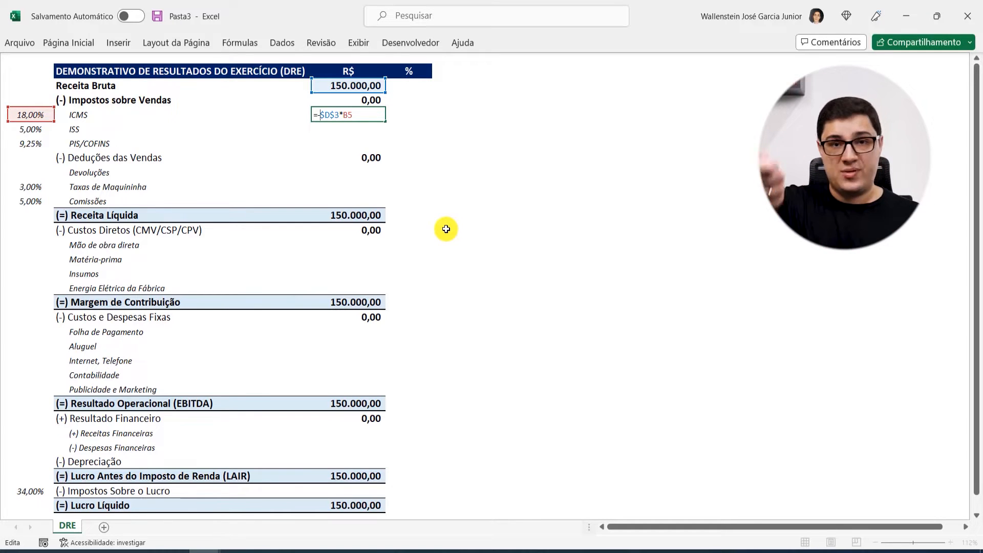
key(Return)
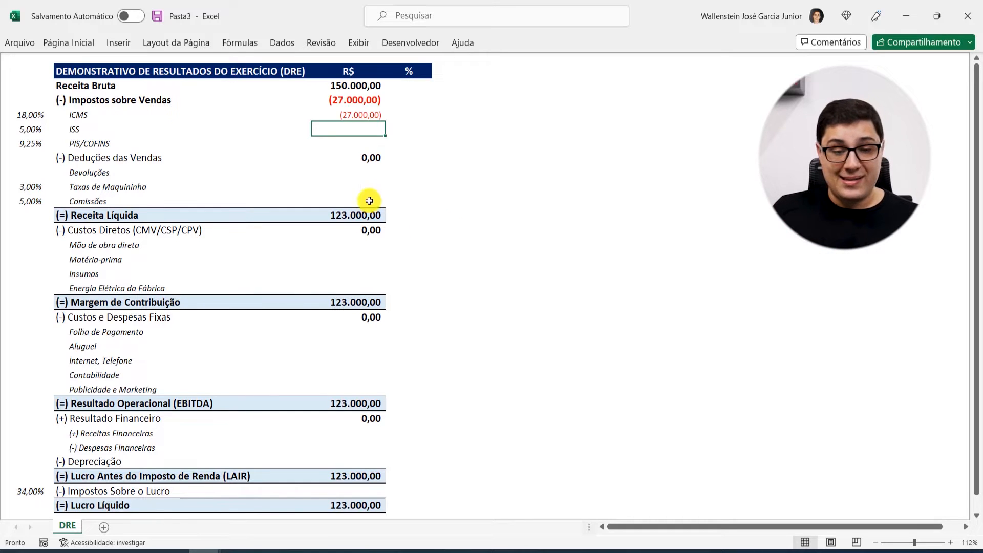
- Fill the ICMS formula down to the ISS and PIS/COFINS rows
click(379, 112)
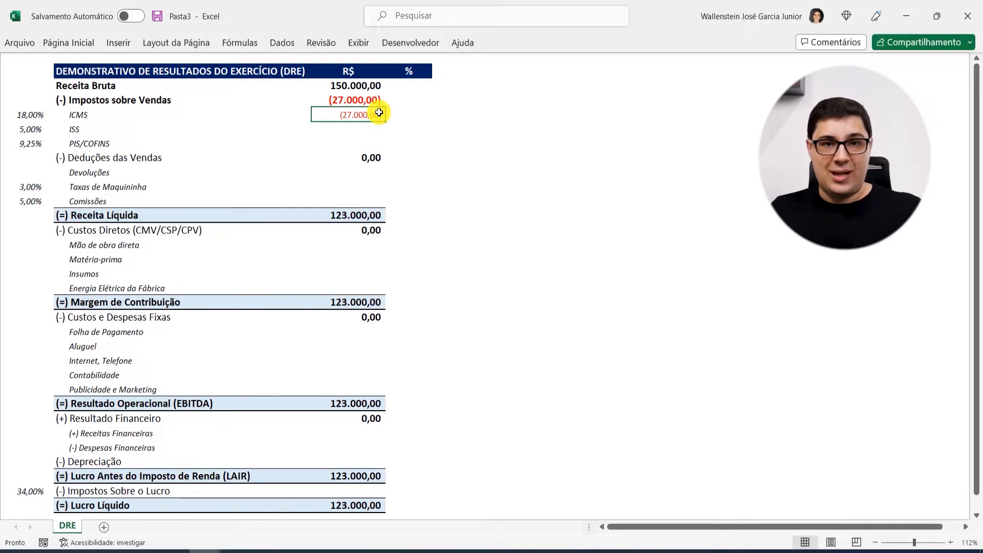
click(365, 85)
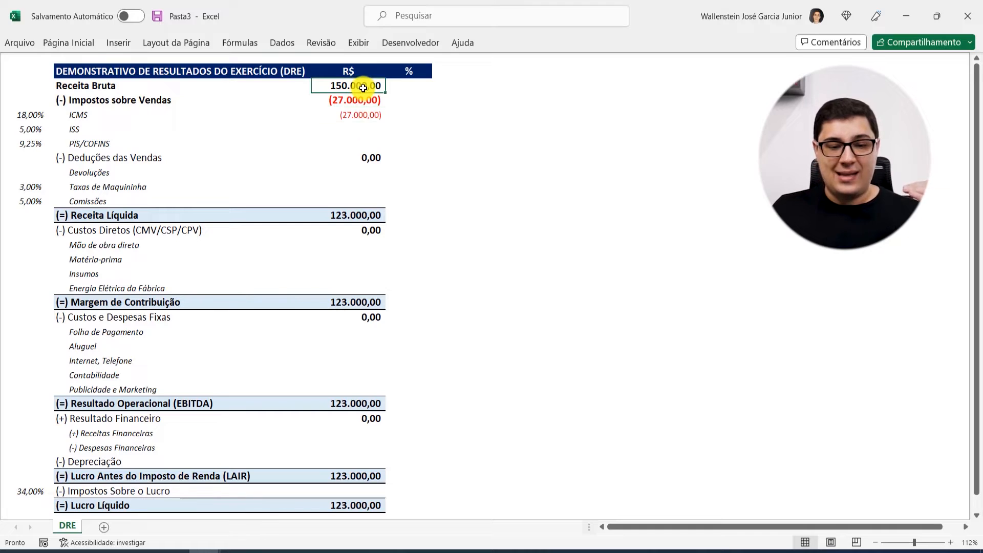
click(373, 114)
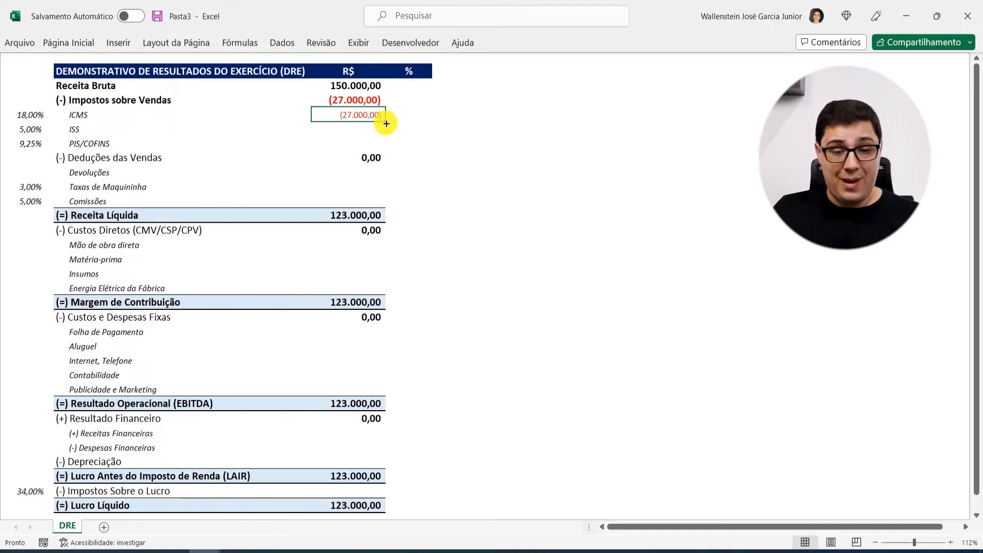
drag(385, 122, 385, 145)
- Inspect the cell references in the ISS, PIS/COFINS and Impostos sobre Vendas formulas without changing them
click(369, 129)
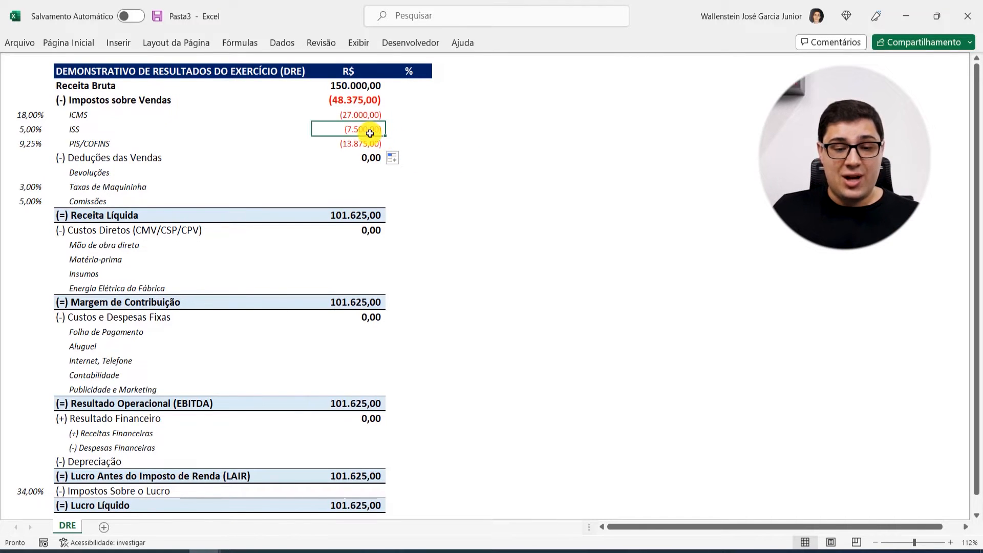
double_click(368, 131)
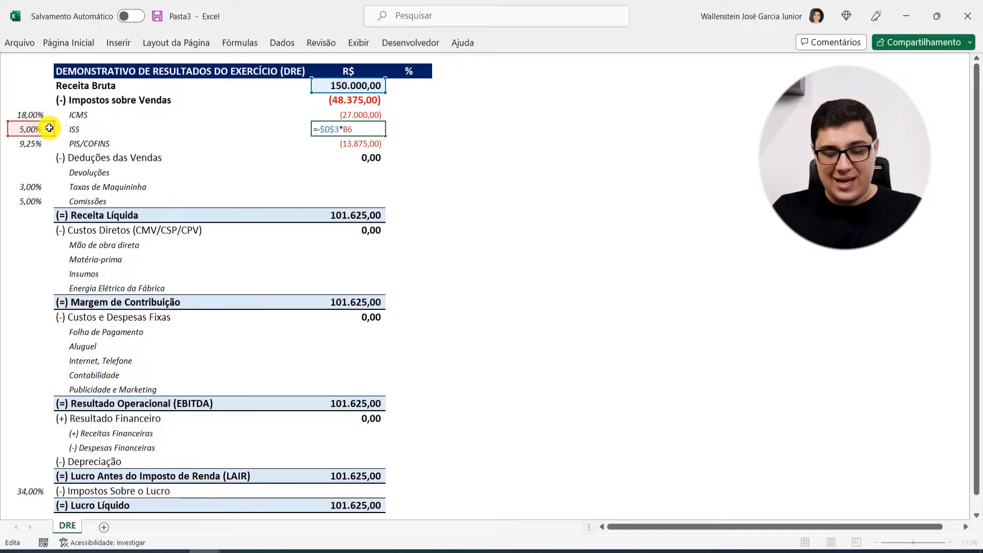
key(Return)
key(F2)
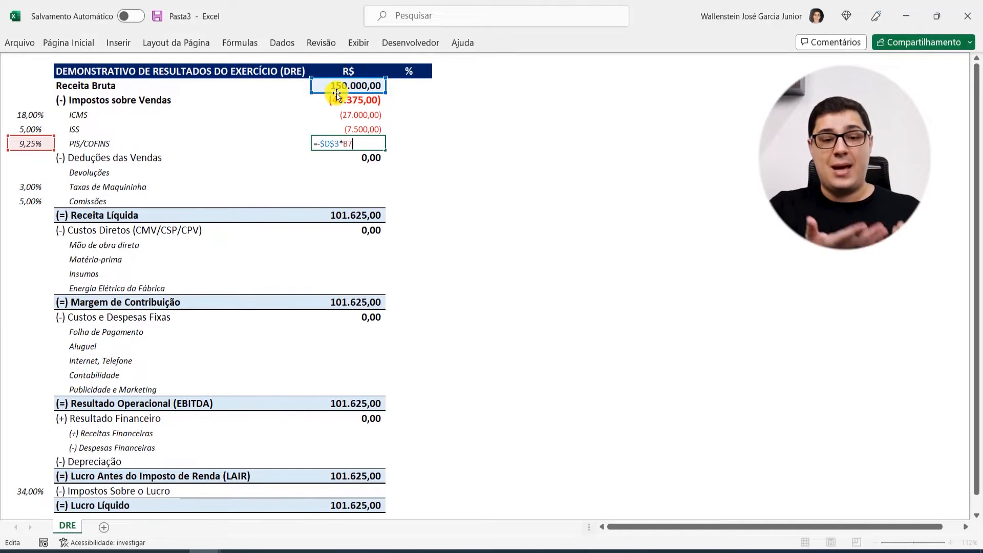
key(Return)
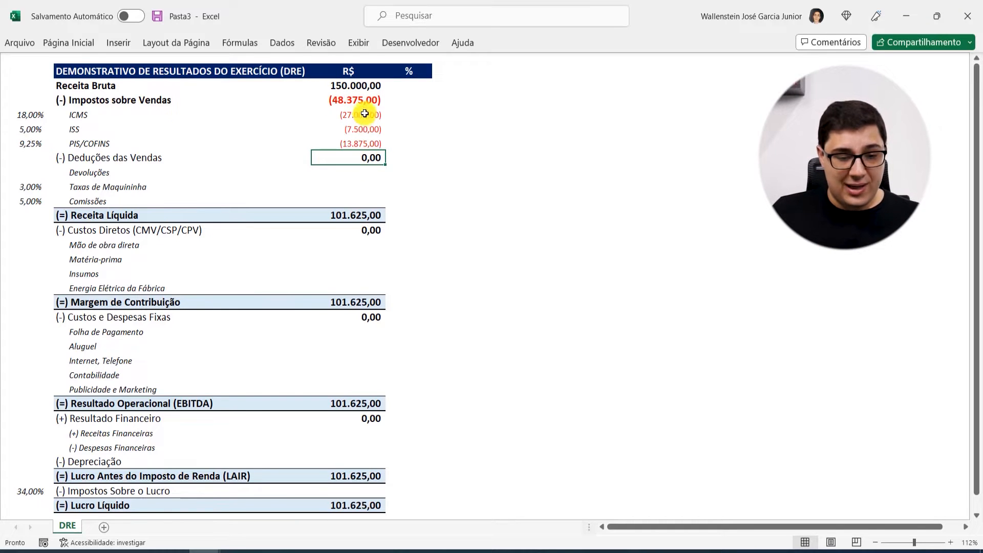
click(370, 98)
key(F2)
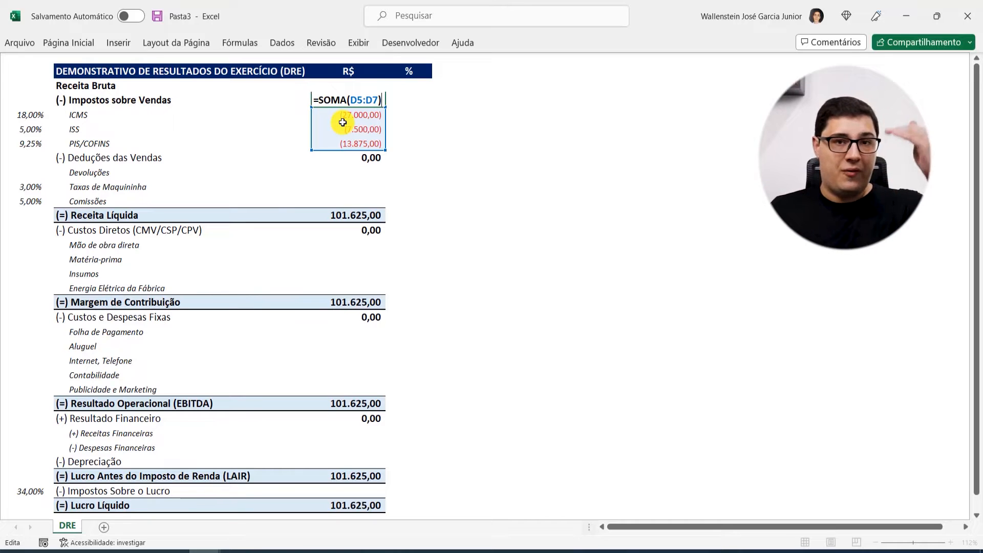
key(Return)
click(371, 100)
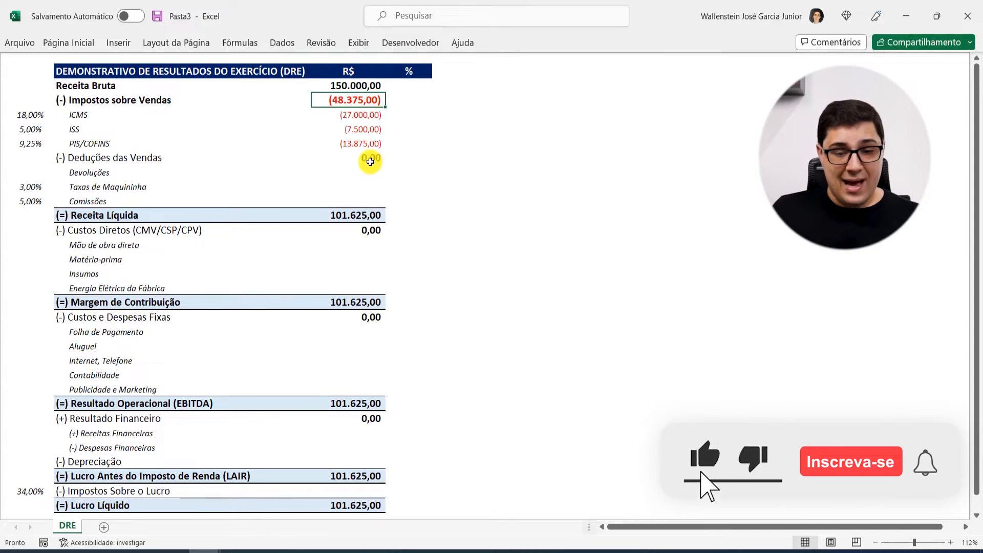
- Examine the Deduções das Vendas items and their rates, comparing them with the Despesas Financeiras and Folha de Pagamento rows
click(364, 173)
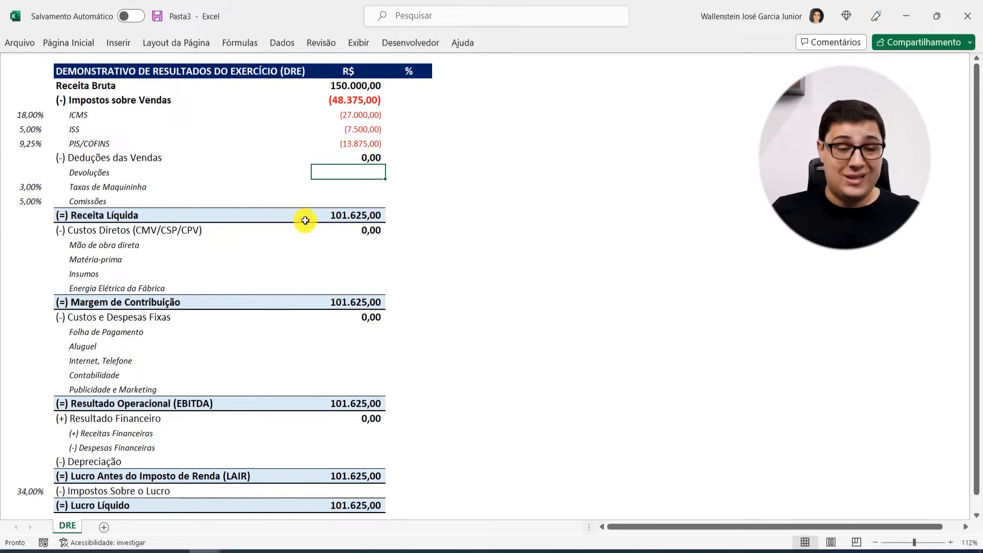
click(142, 188)
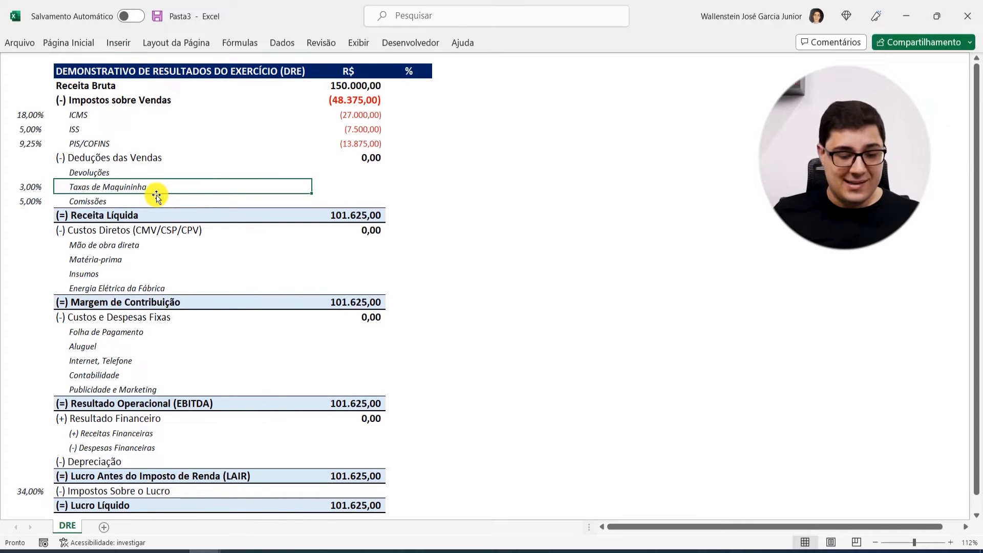
drag(147, 449, 364, 446)
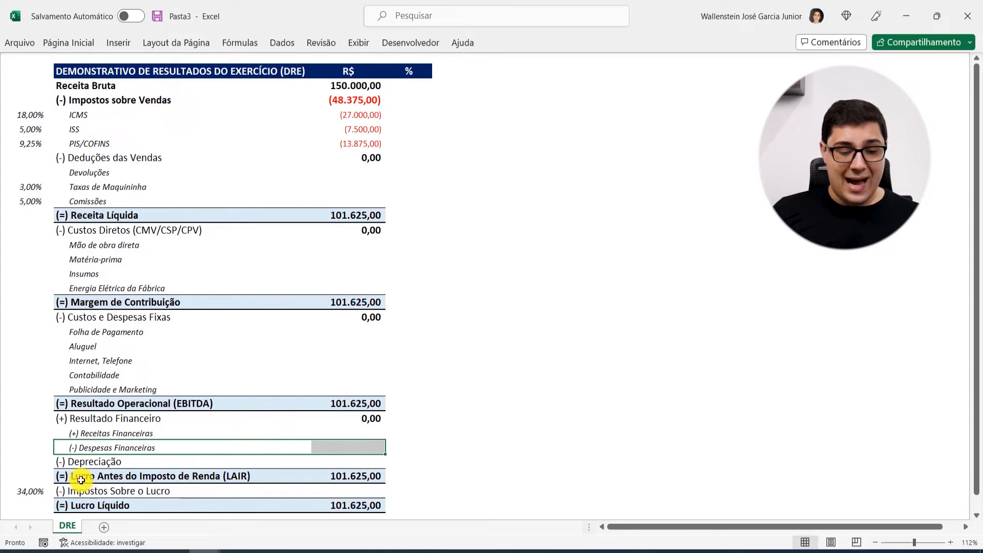
click(151, 451)
drag(151, 451, 358, 450)
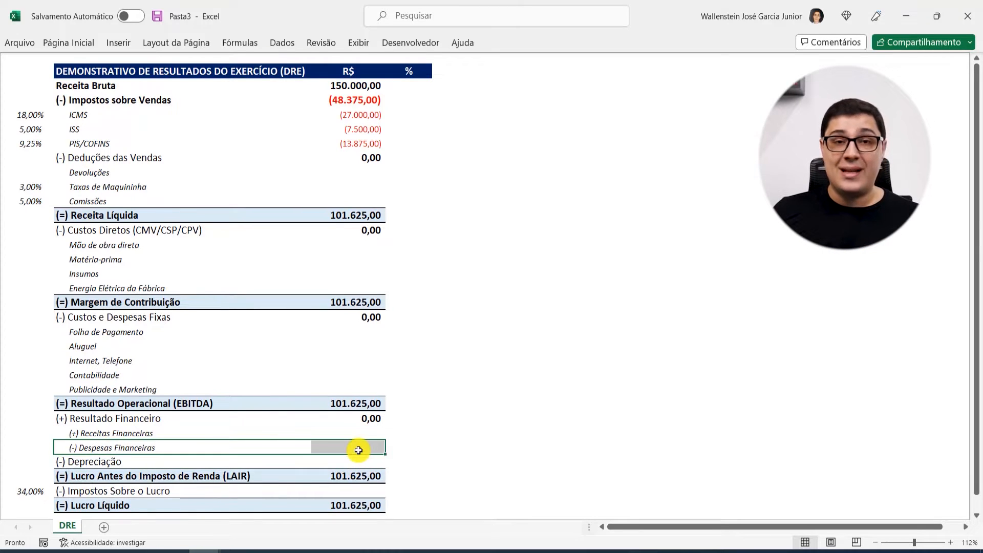
click(131, 187)
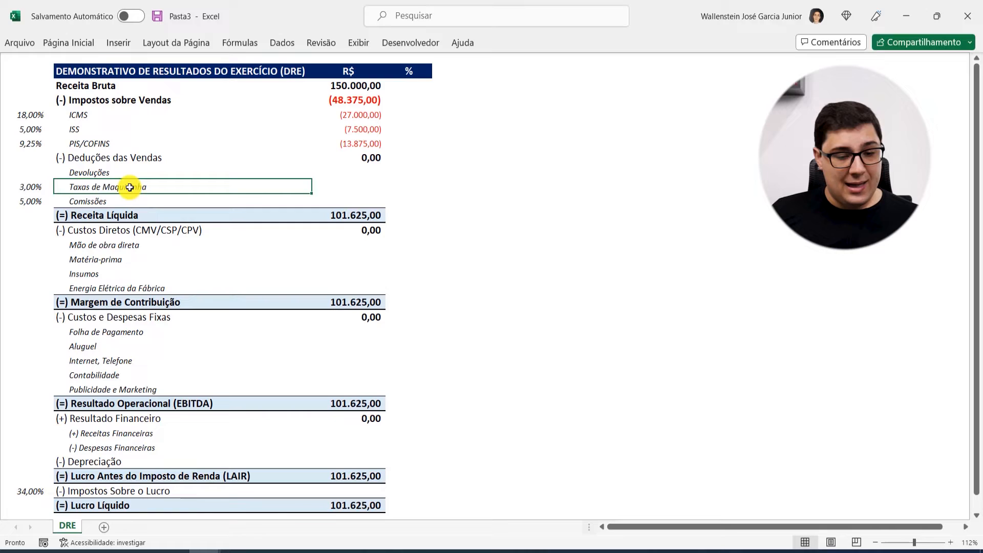
click(51, 190)
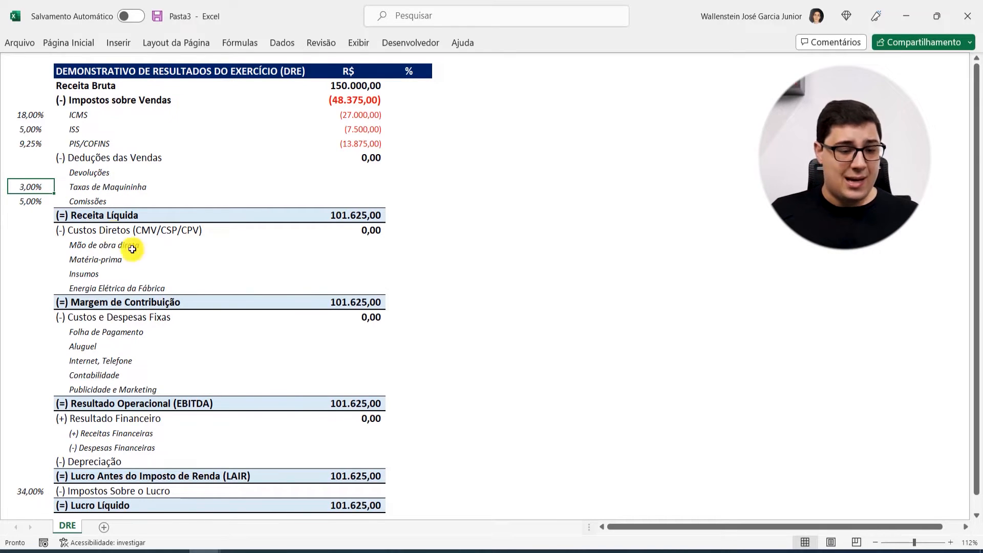
click(33, 199)
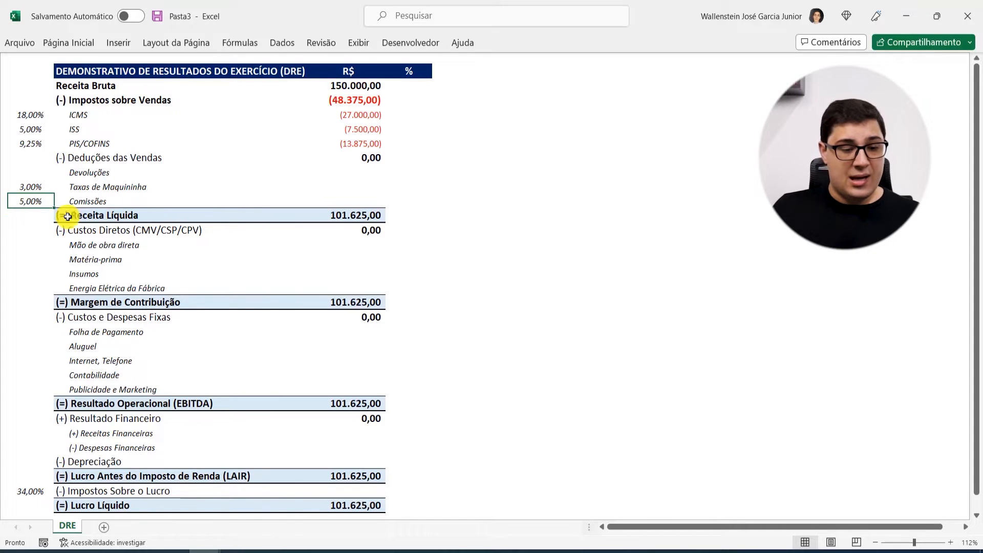
click(95, 200)
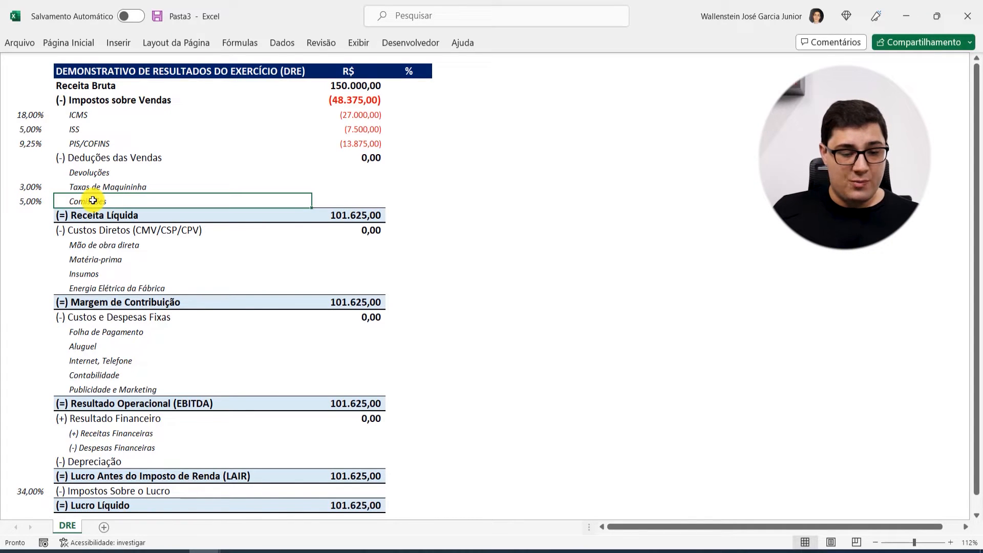
click(106, 334)
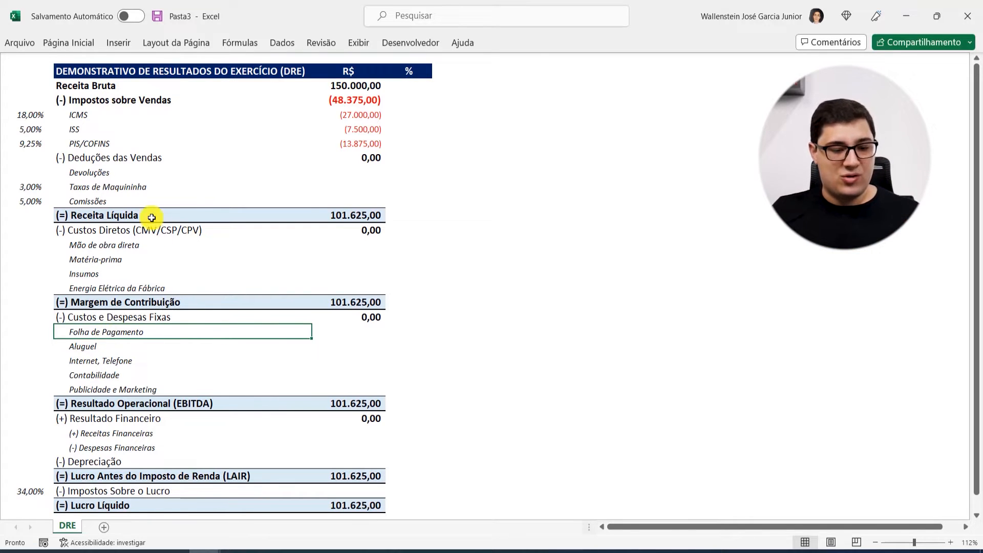
click(115, 200)
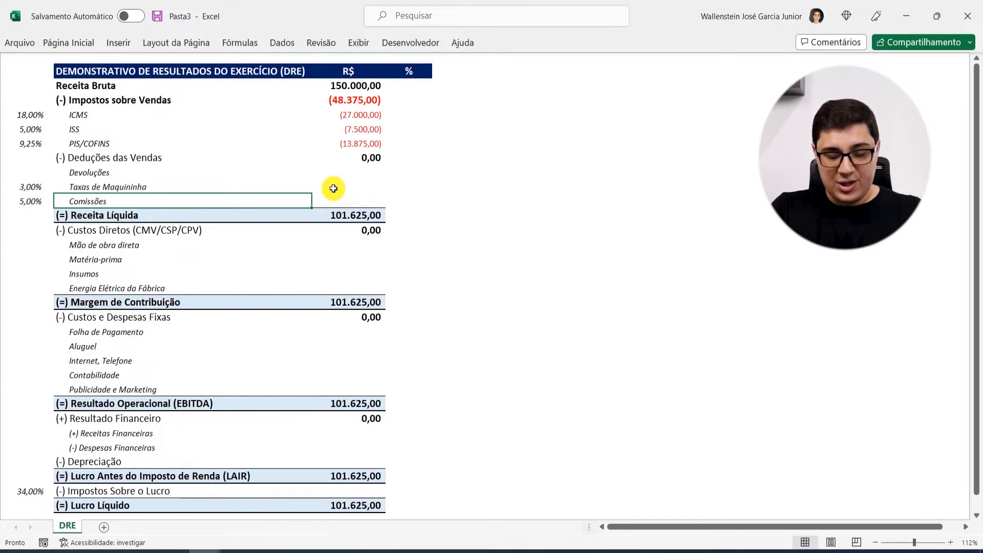
- Enter -2000 as the R$ value of Devoluções
click(361, 173)
text(-2000)
key(Return)
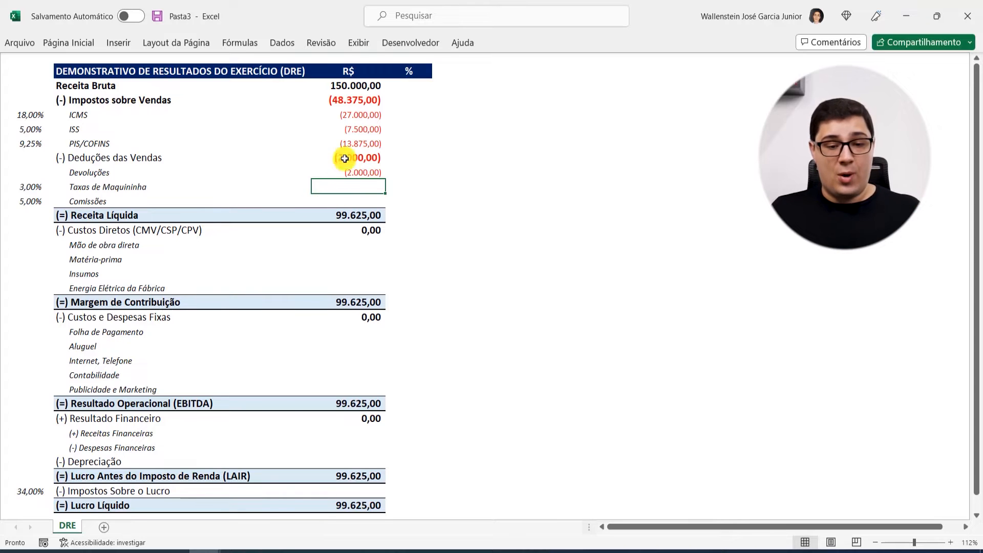
- Copy the PIS/COFINS formula into the Taxas de Maquininha and Comissões amounts, and open the Taxas de Maquininha formula for checking
click(353, 144)
key(ctrl+c)
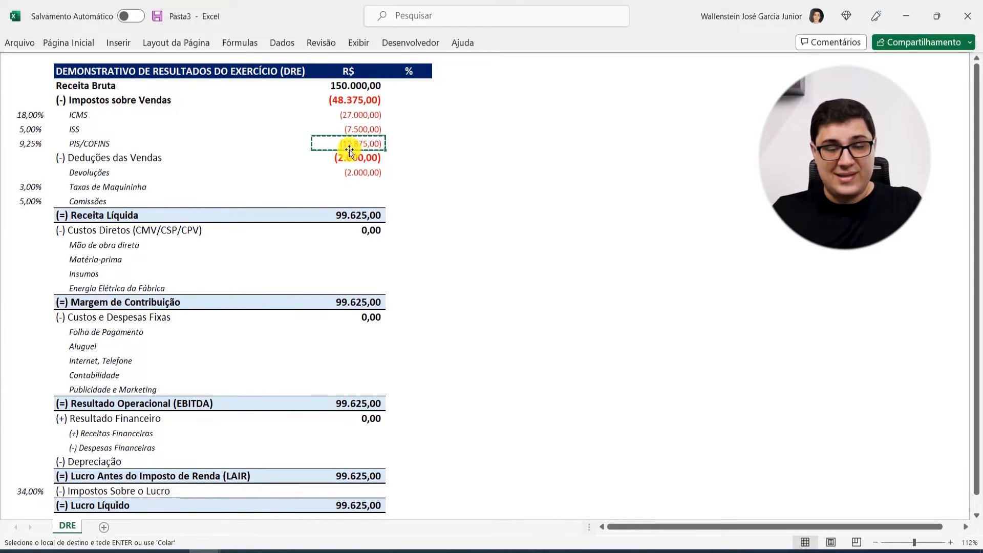
click(350, 193)
drag(351, 190, 358, 201)
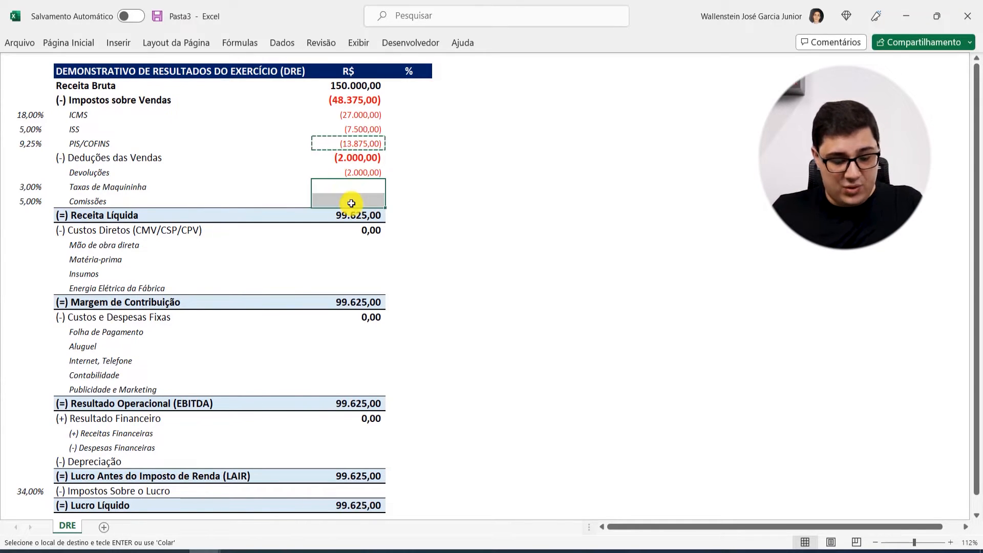
key(ctrl+v)
click(359, 189)
double_click(367, 191)
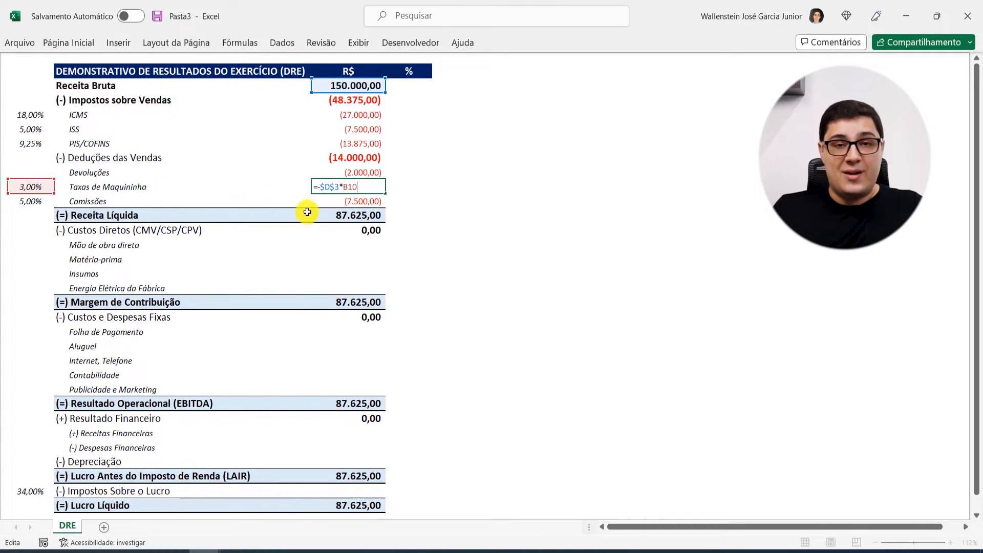
- Close the Taxas de Maquininha formula and clear the R$ amounts of Taxas de Maquininha and Comissões
key(ctrl+Return)
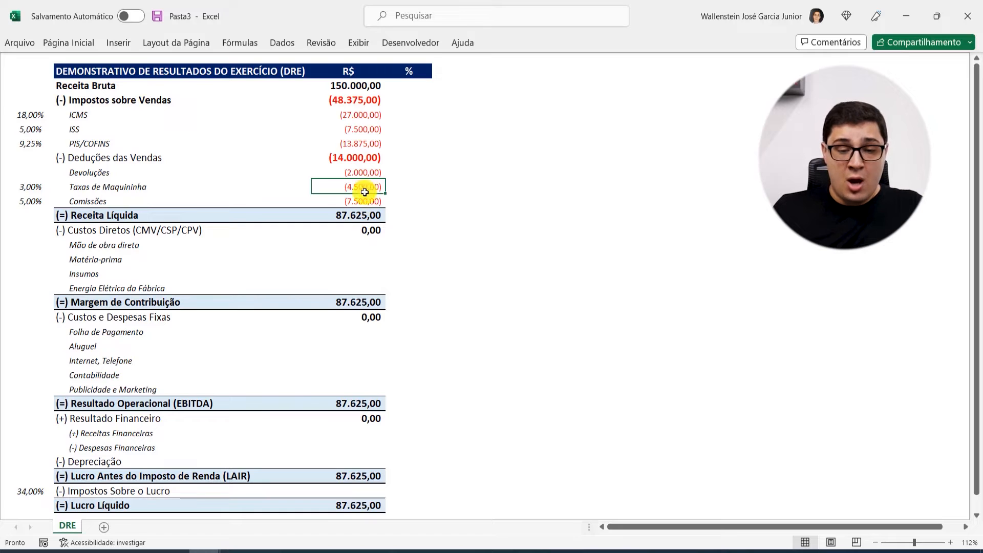
drag(362, 189, 362, 203)
key(Delete)
- Calculate the Taxas de Maquininha amount as negative Receita Bruta times its rate, using the formula =-D3*B10
click(365, 185)
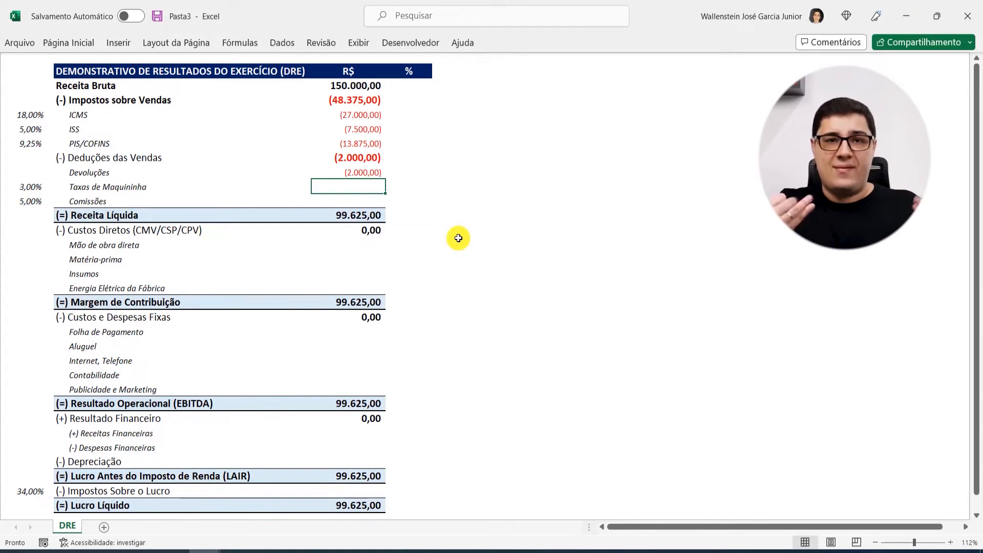
text(=)
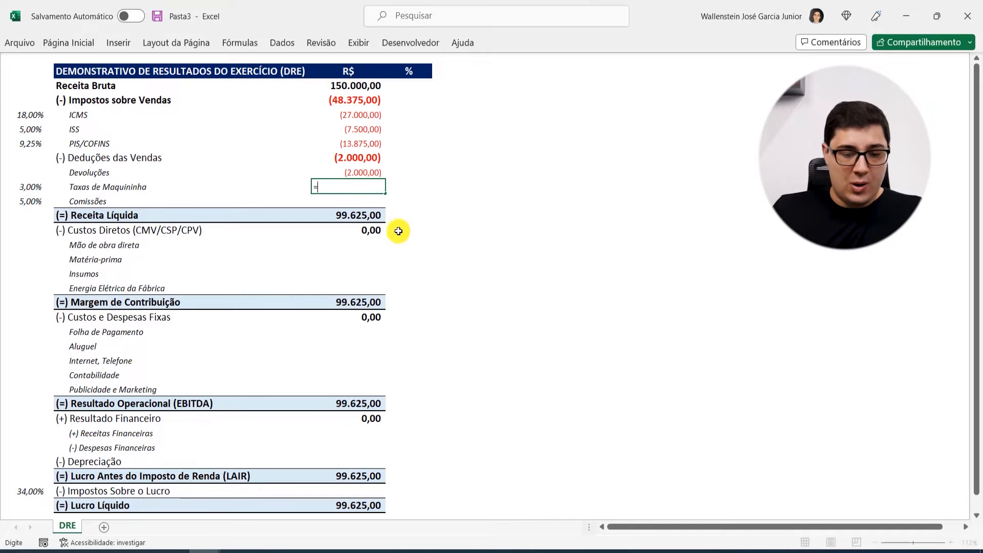
click(373, 86)
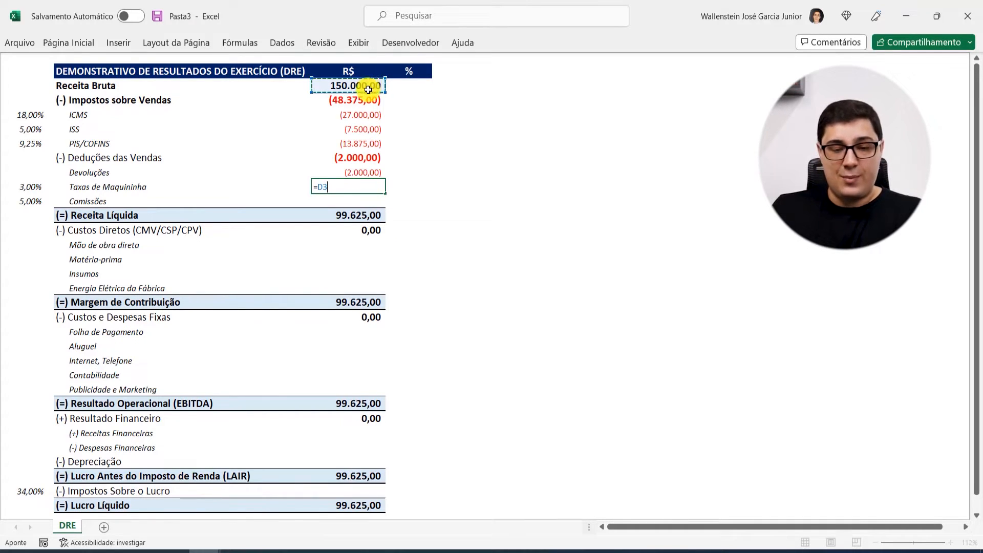
text(*)
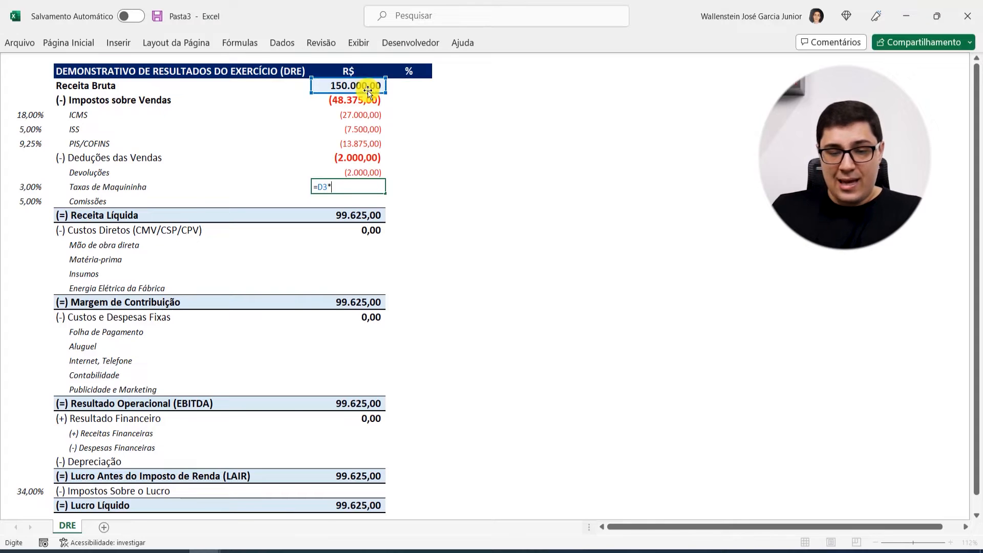
click(30, 187)
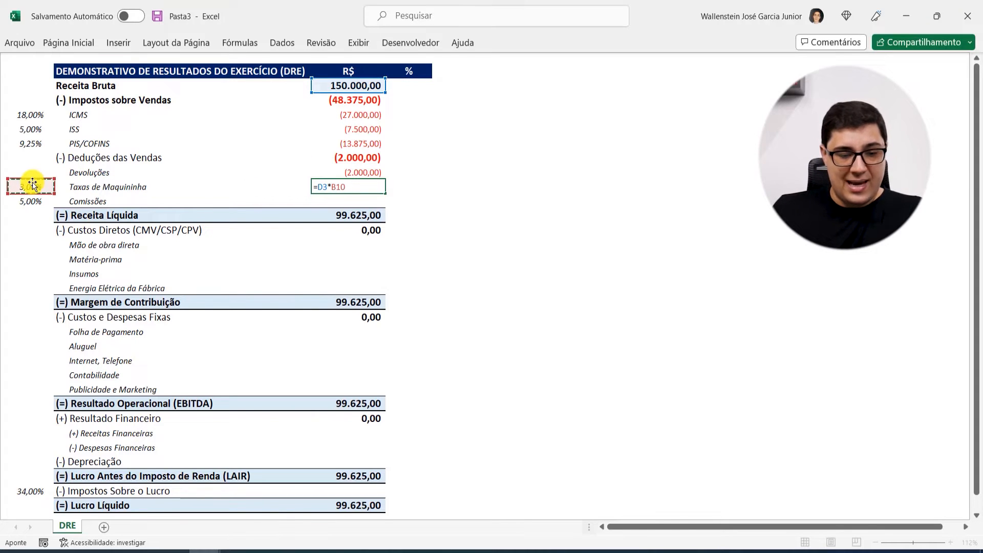
click(315, 187)
text(-)
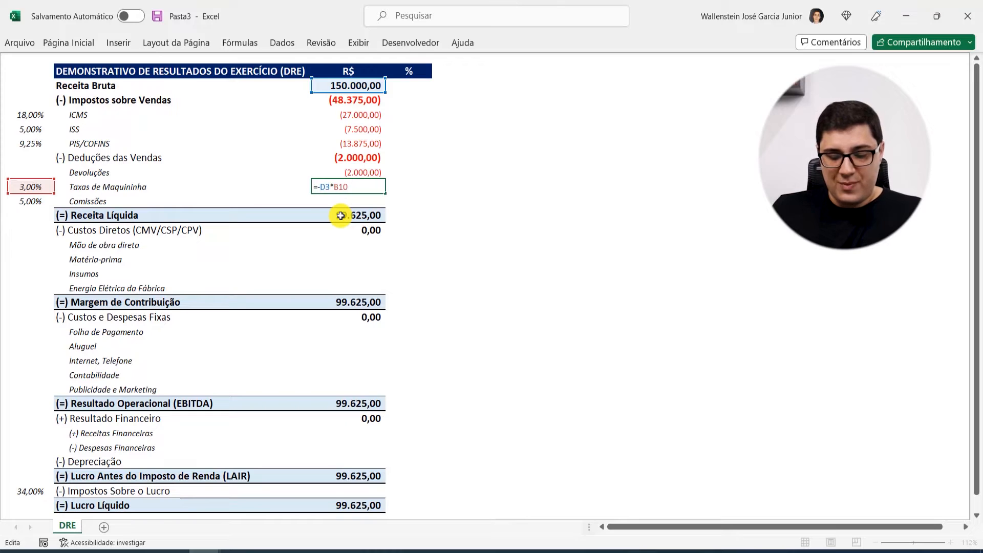
key(Return)
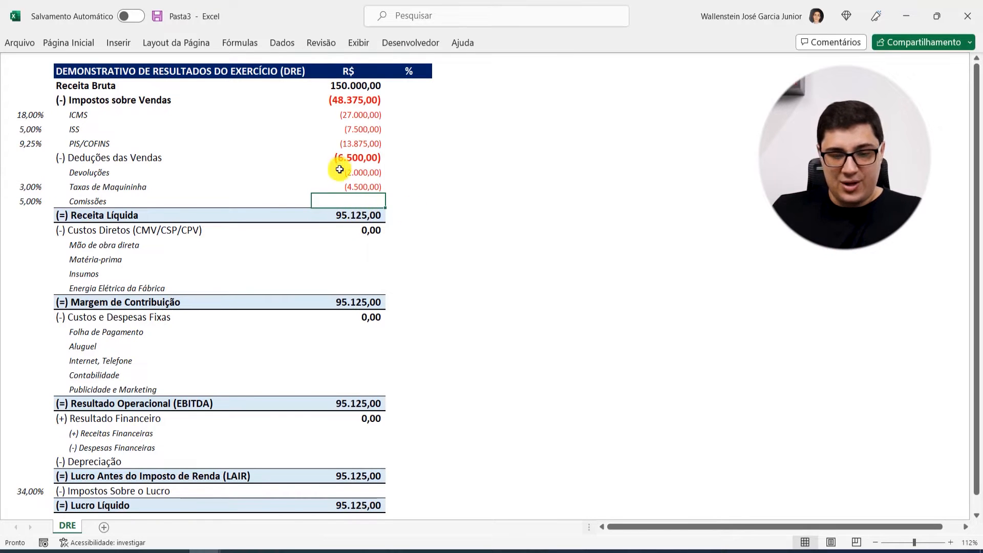
- Calculate the Comissões amount as negative Receita Bruta times its rate, using the formula =-D3*B11
text(=-)
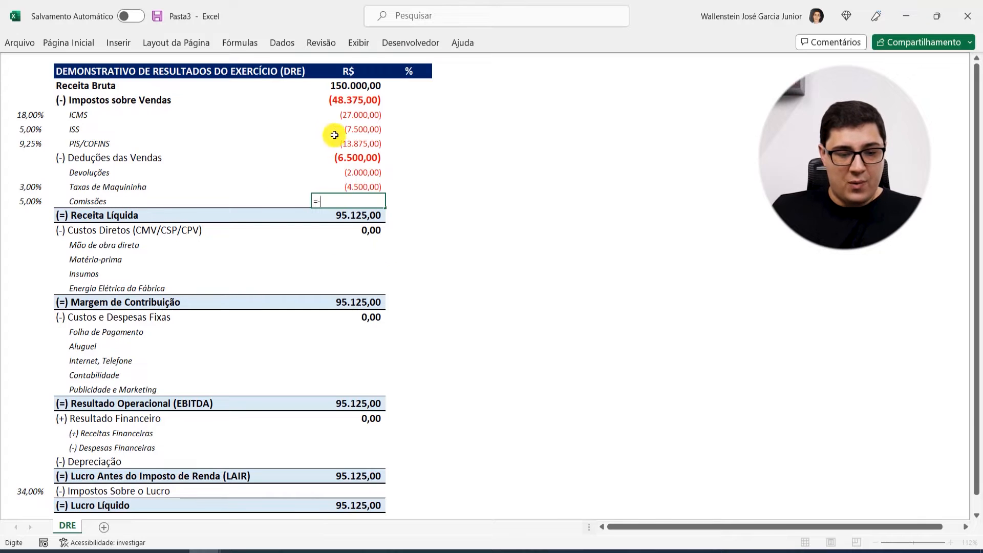
click(354, 88)
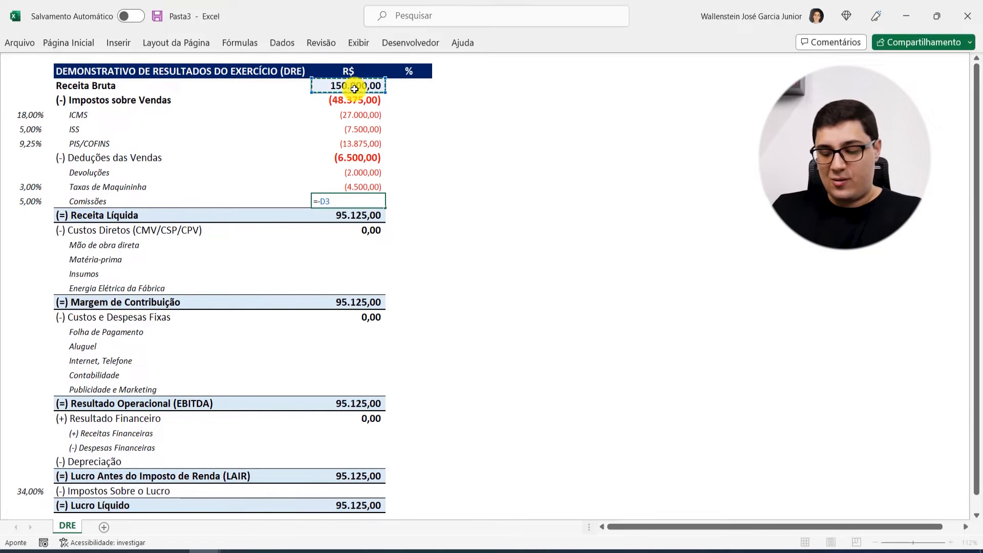
text(*)
click(38, 200)
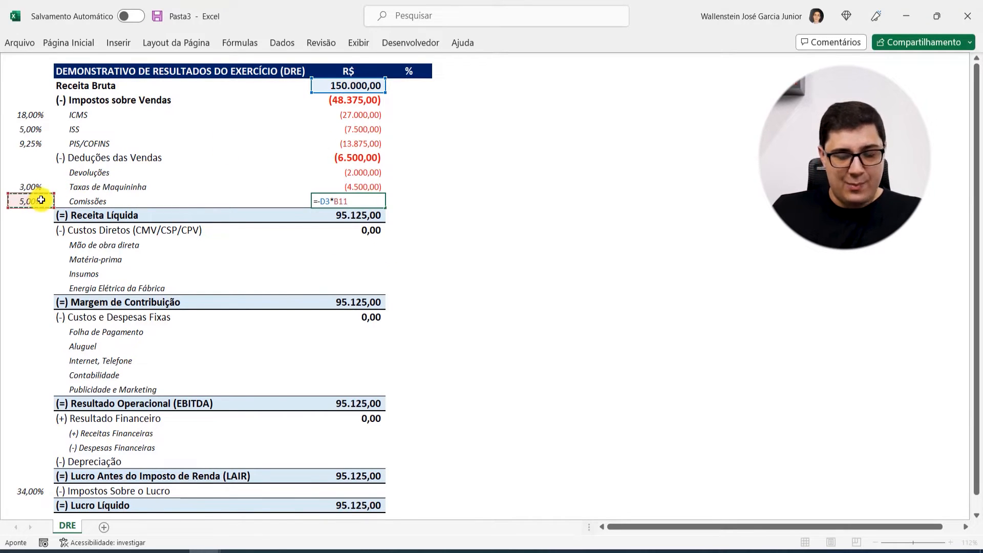
key(Return)
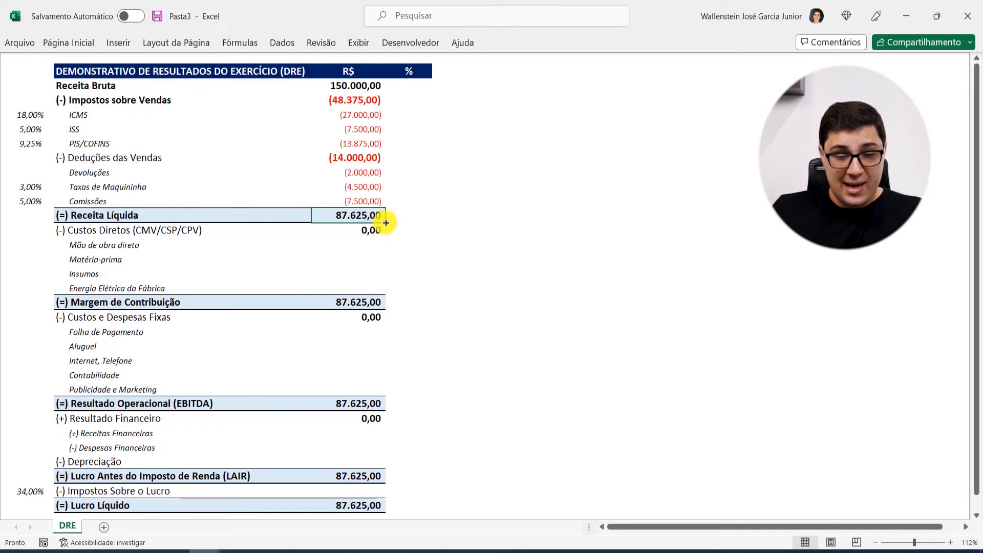
- Review which cells the SOMA formulas of Deduções das Vendas and Receita Líquida add up
click(354, 162)
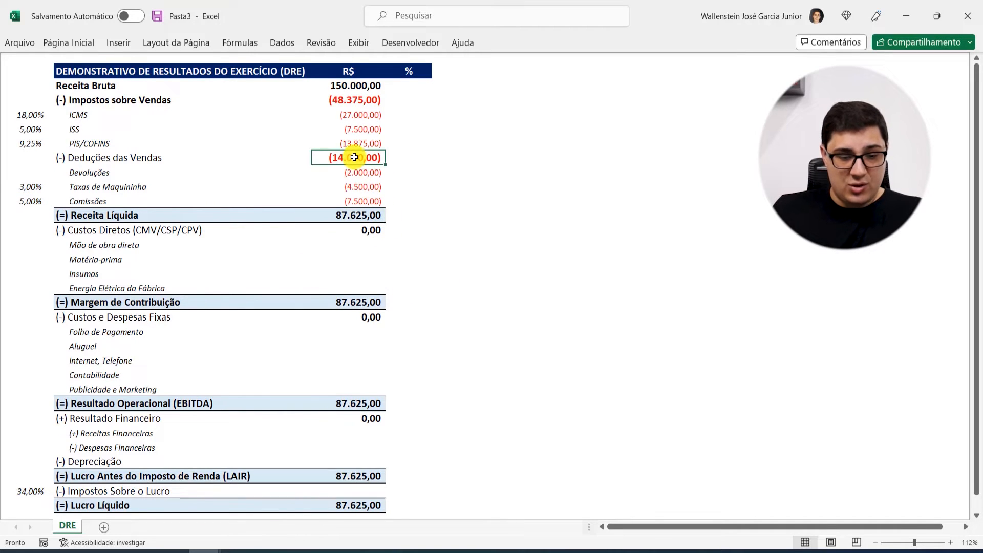
text(=SOMA()
drag(353, 172, 368, 194)
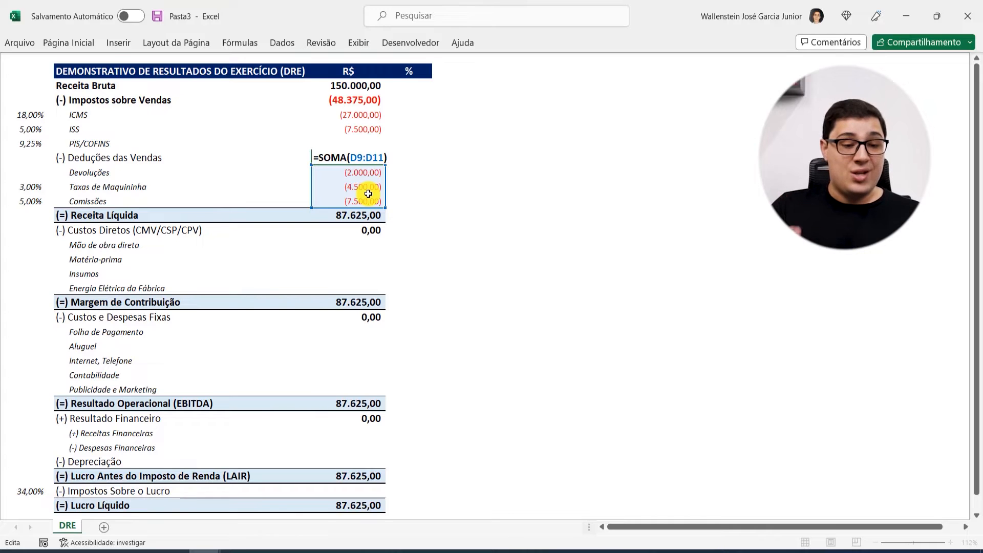
key(Return)
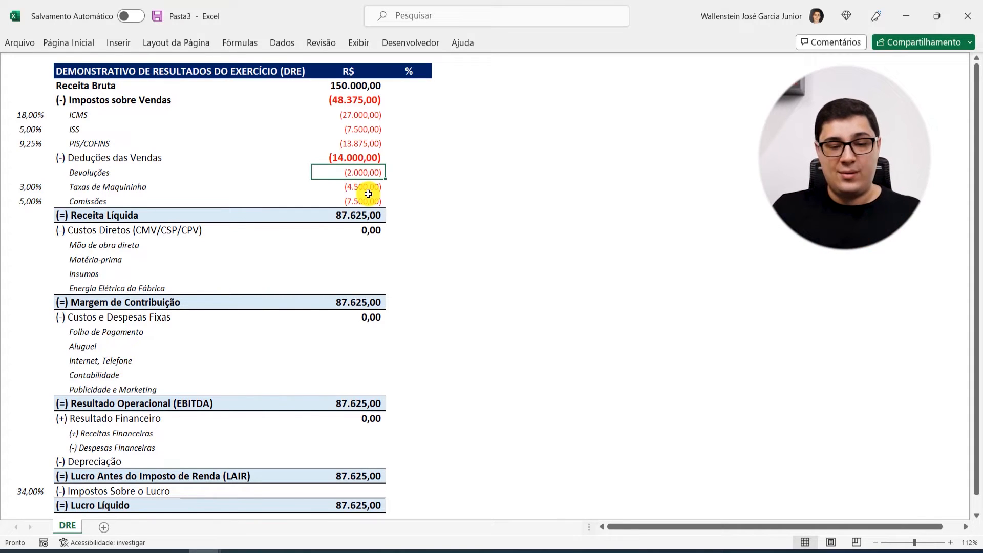
click(353, 218)
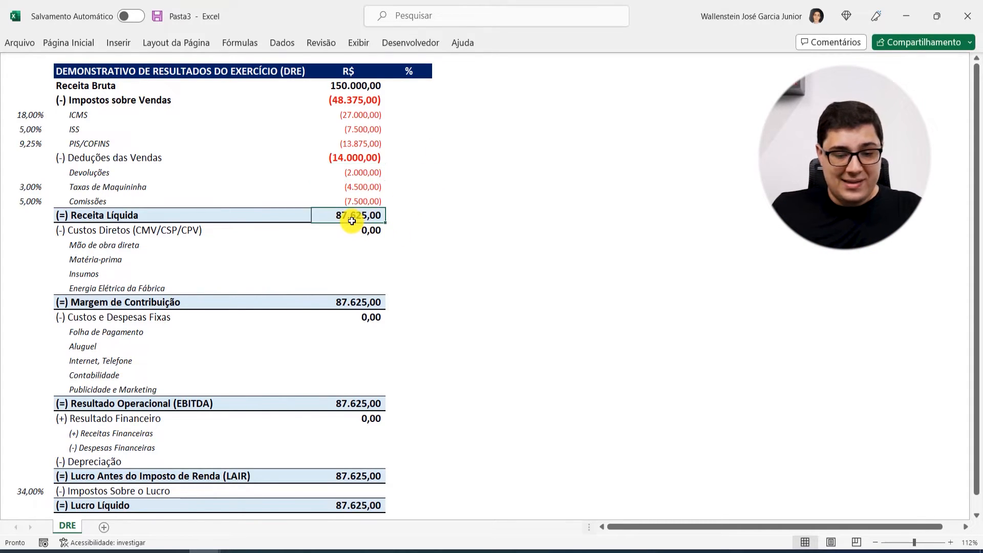
key(F2)
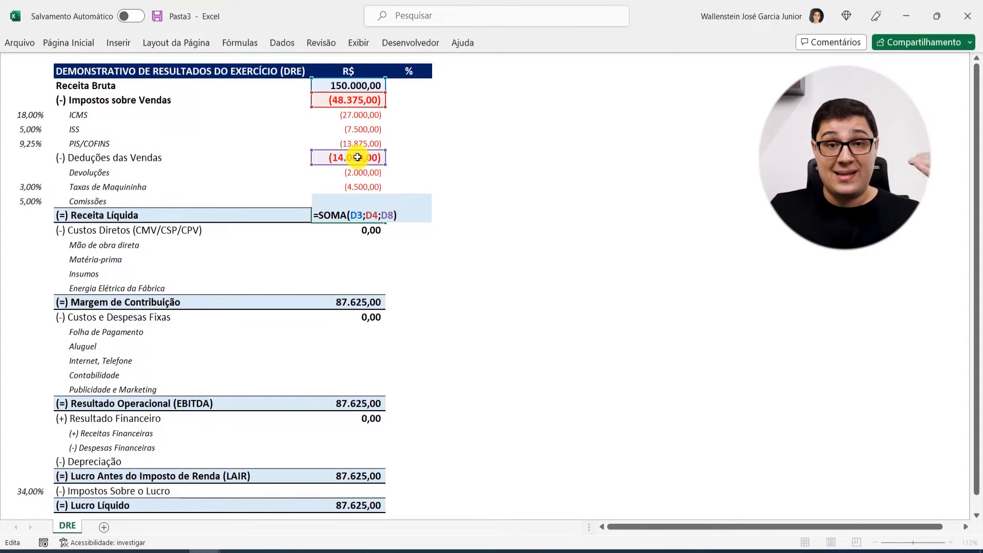
key(ctrl+Return)
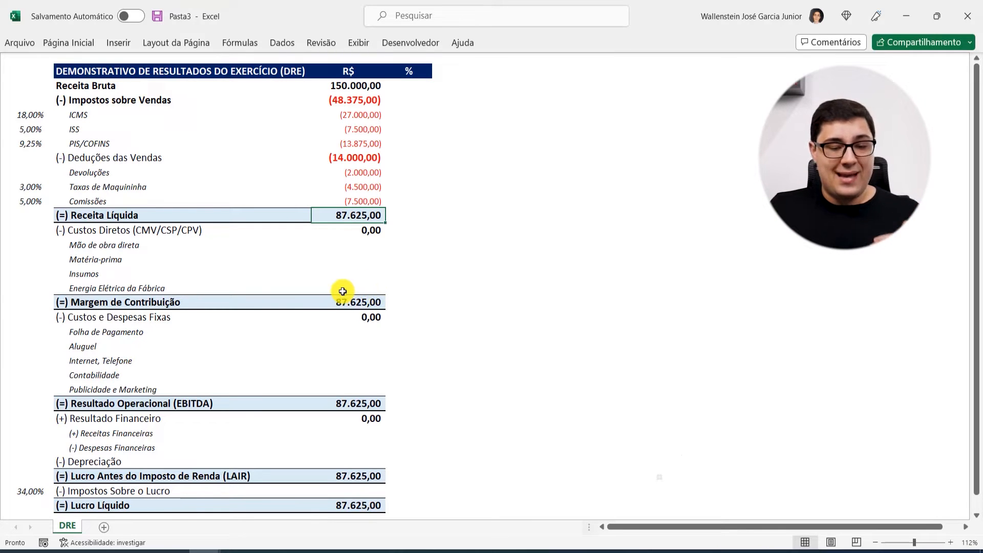
- Examine Custos Diretos and the subtotal lines Receita Líquida, Margem de Contribuição, EBITDA, LAIR and Lucro Líquido in turn
click(165, 235)
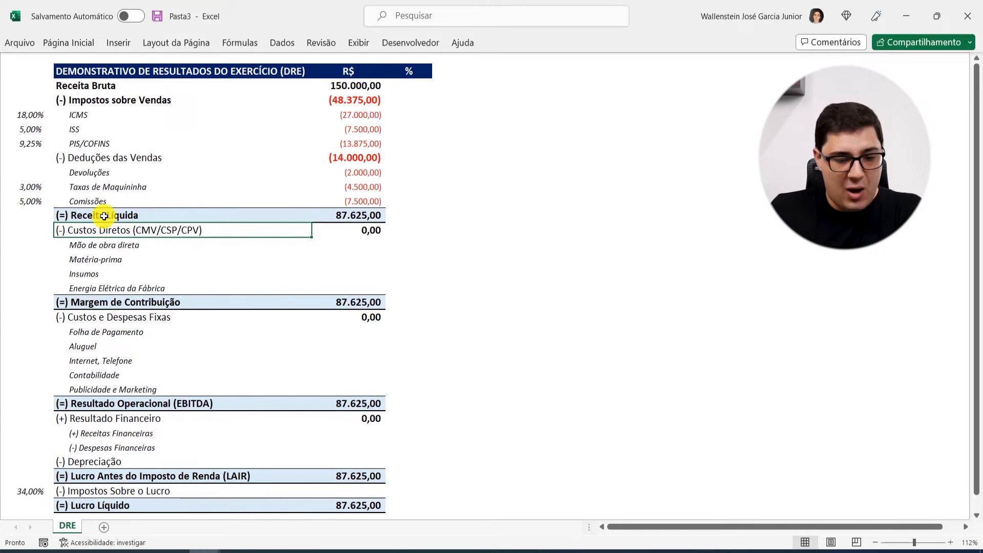
drag(106, 214, 333, 211)
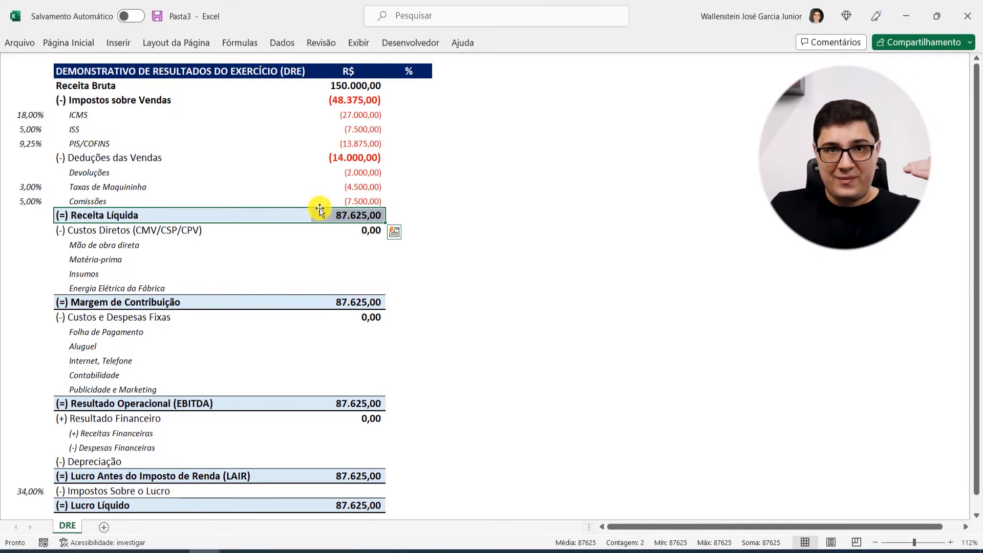
drag(128, 303, 351, 301)
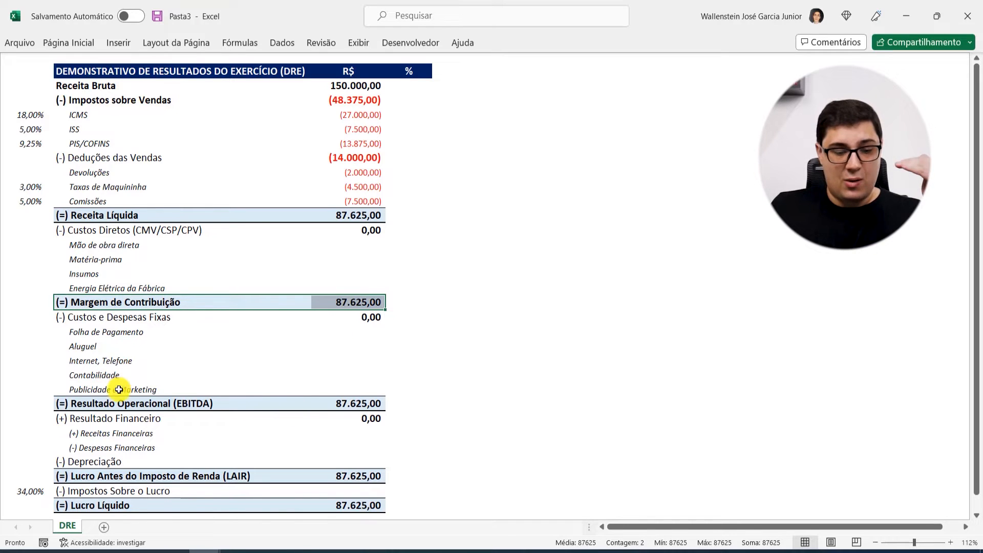
drag(128, 404, 337, 403)
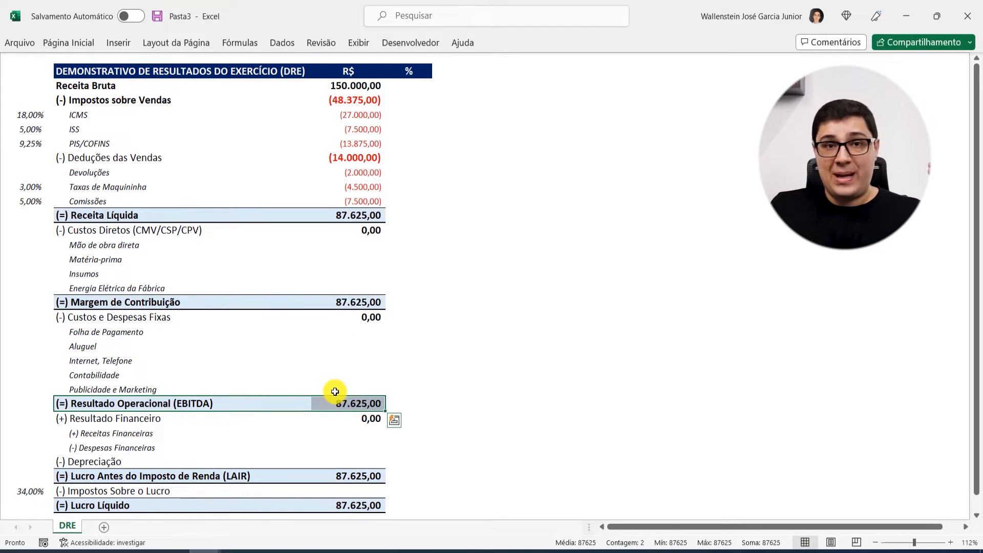
drag(166, 476, 356, 477)
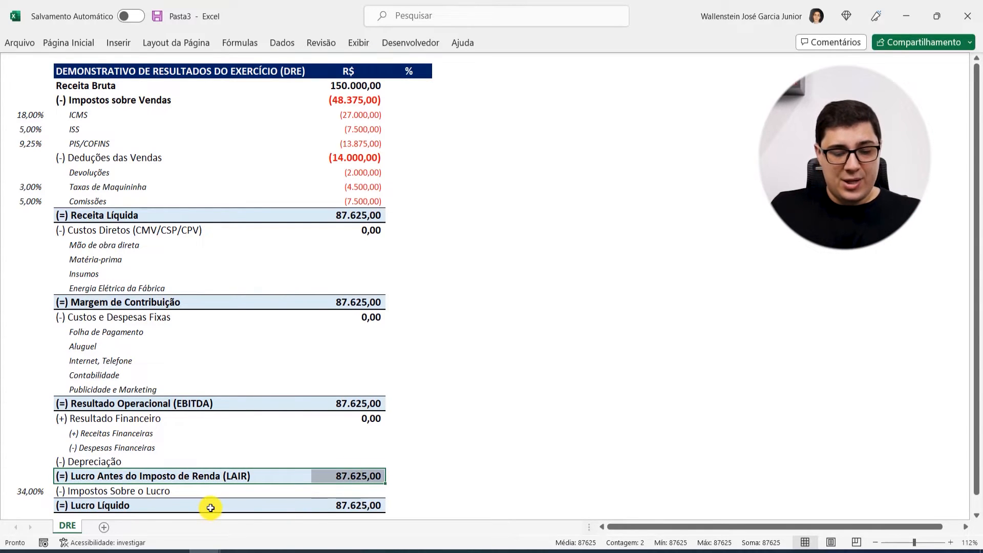
drag(208, 507, 338, 506)
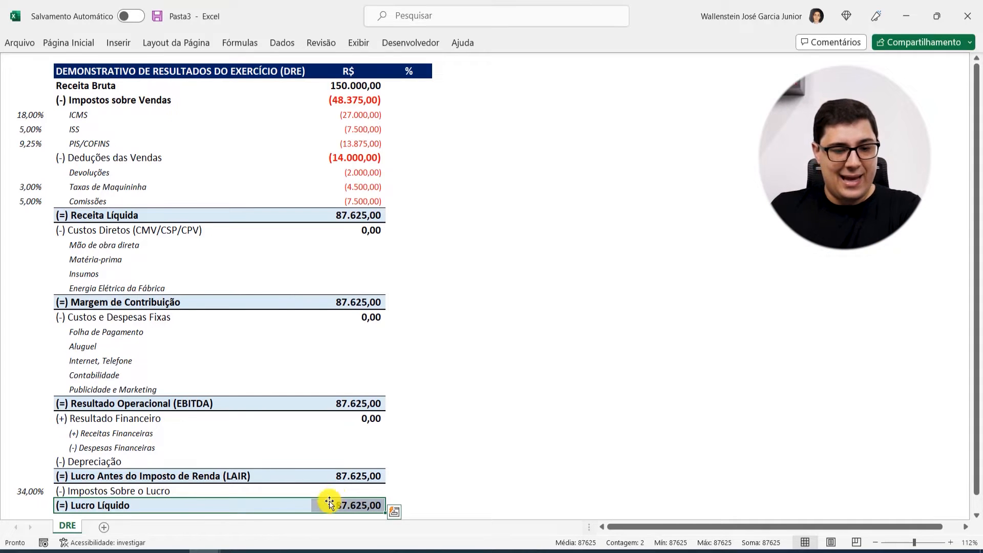
- Enter the Custos Diretos amounts: Mão de obra direta -20000, Matéria-prima -20000, Insumos -3500 and Energia Elétrica da Fábrica -1500
click(351, 246)
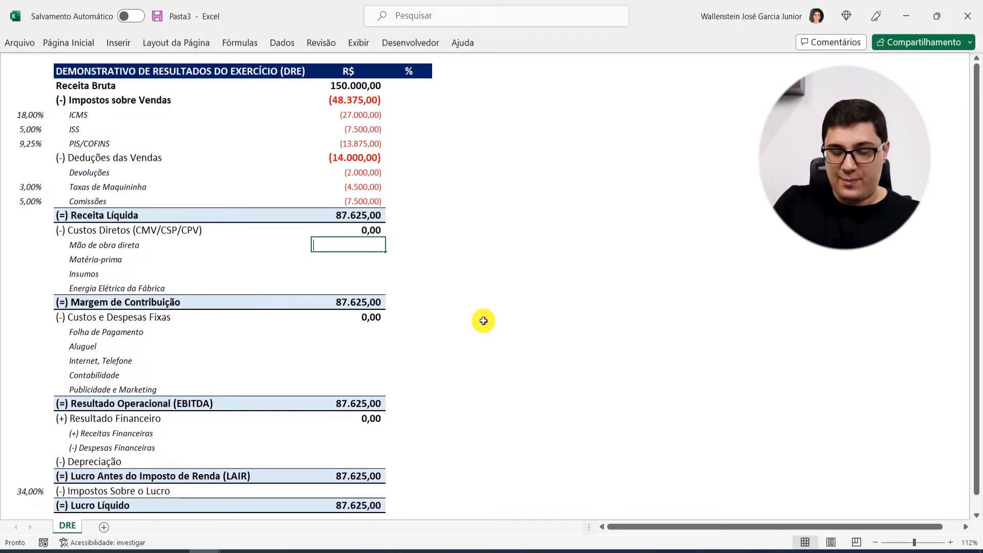
text(-20000)
key(Return)
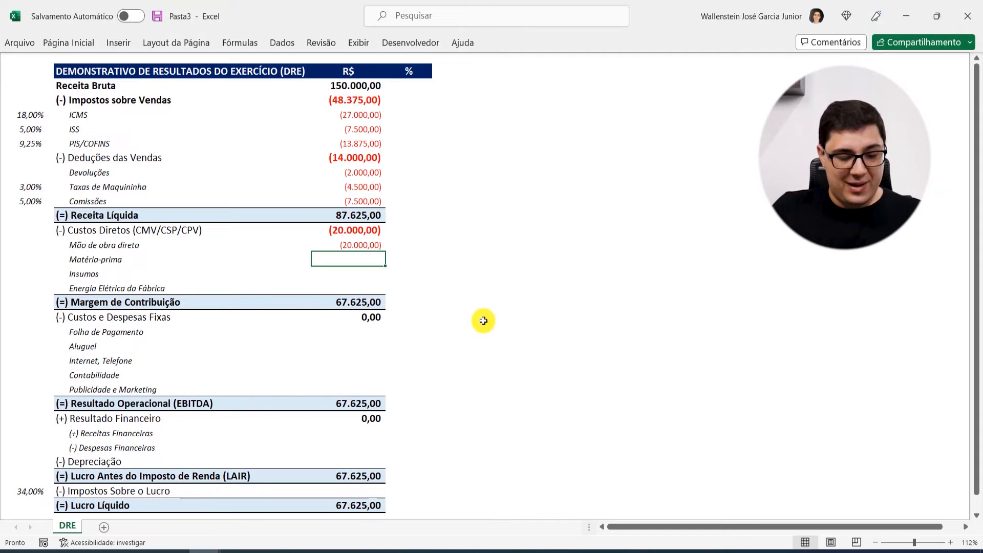
text(-20000)
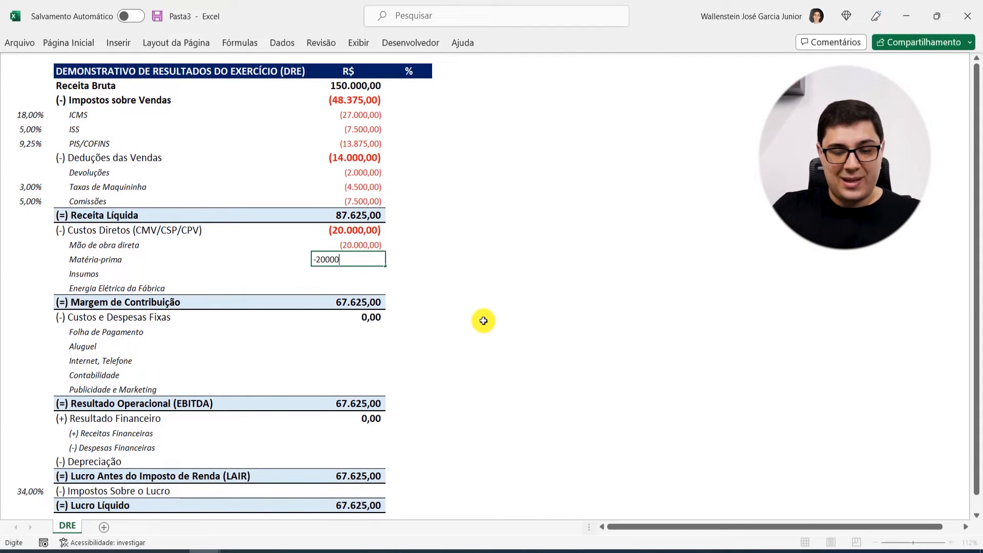
key(Return)
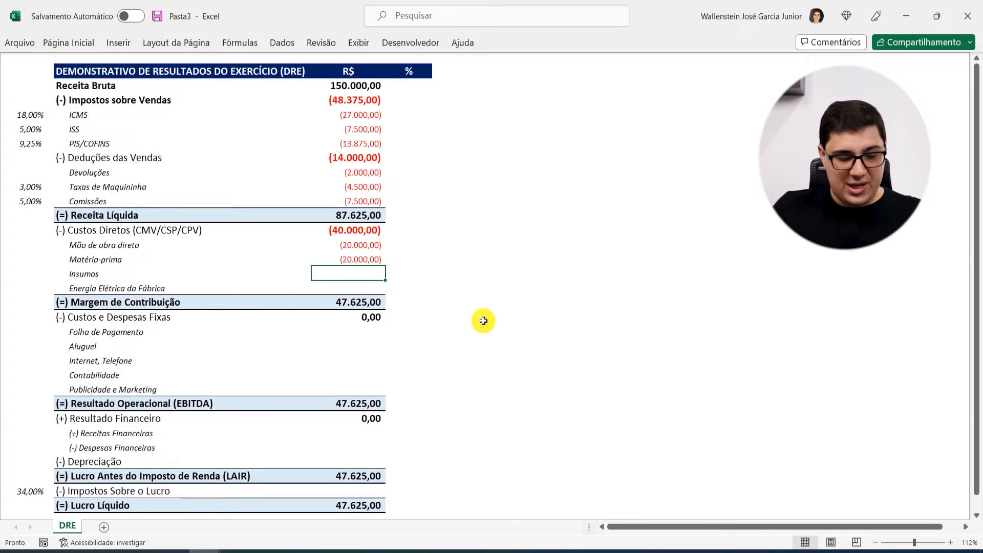
text(-3500)
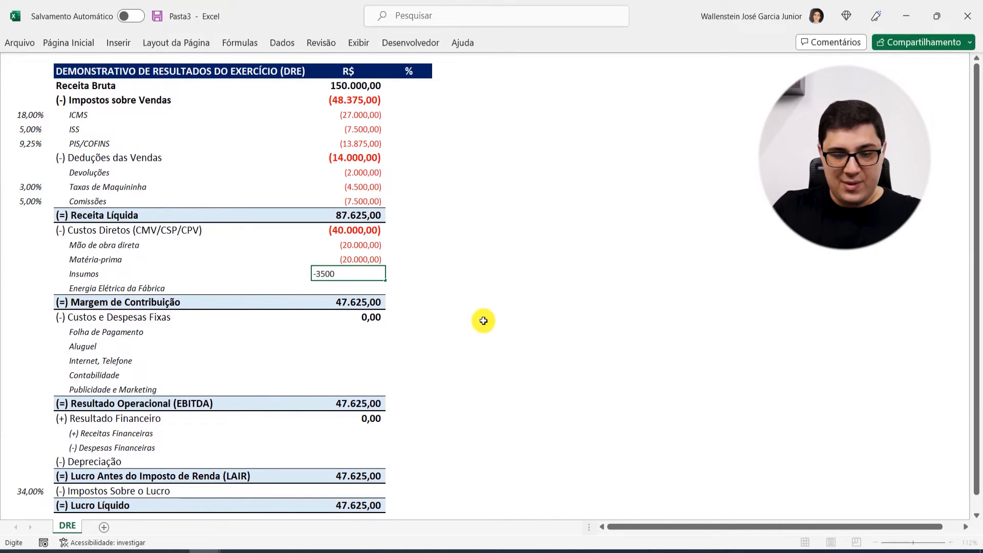
key(Return)
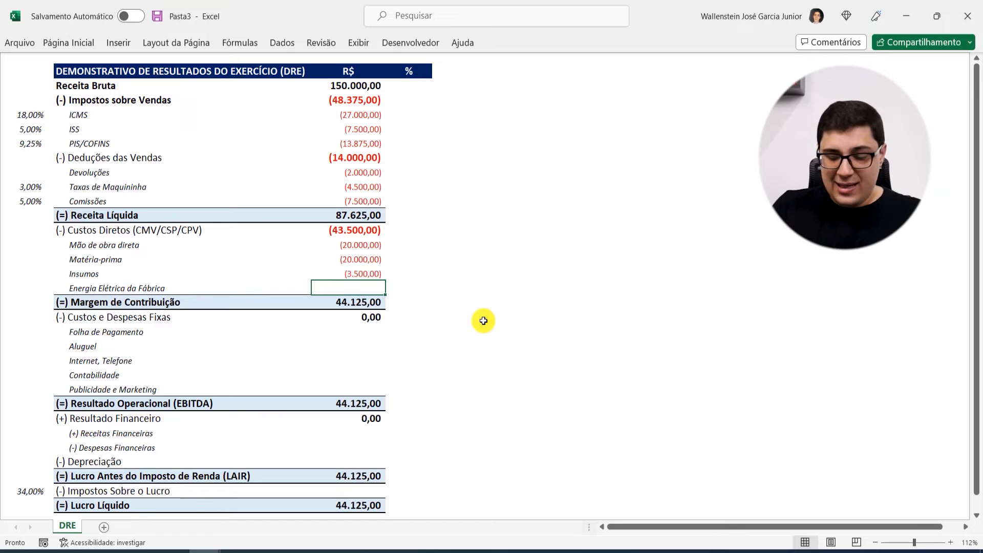
text(-1500)
key(Return)
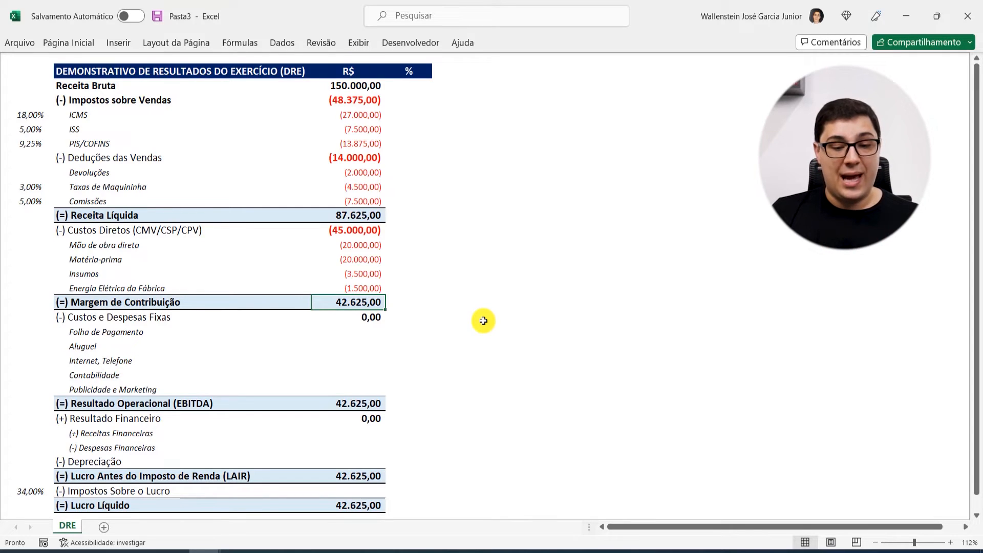
- Check the range summed by the Custos Diretos formula and compare the Receita Líquida and Margem de Contribuição amounts
double_click(364, 230)
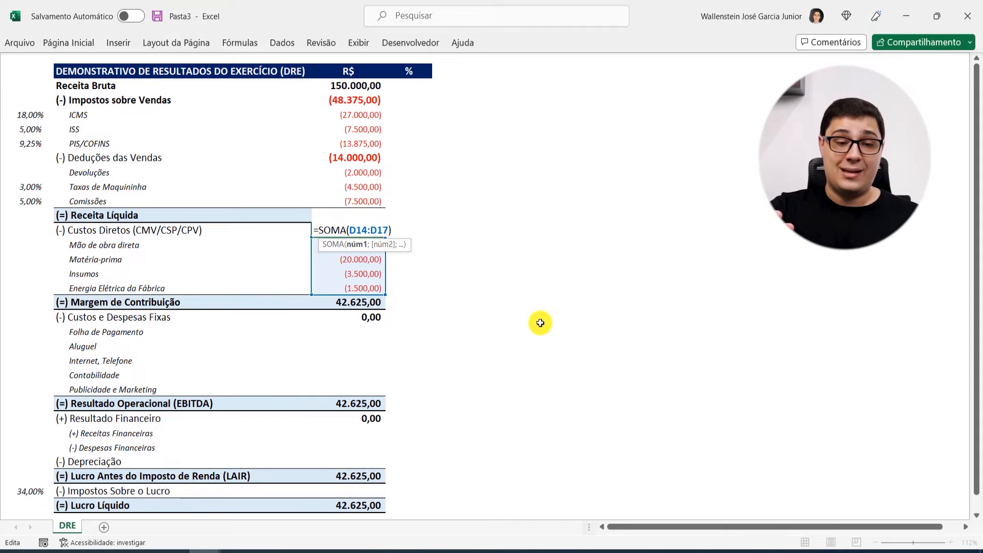
key(Return)
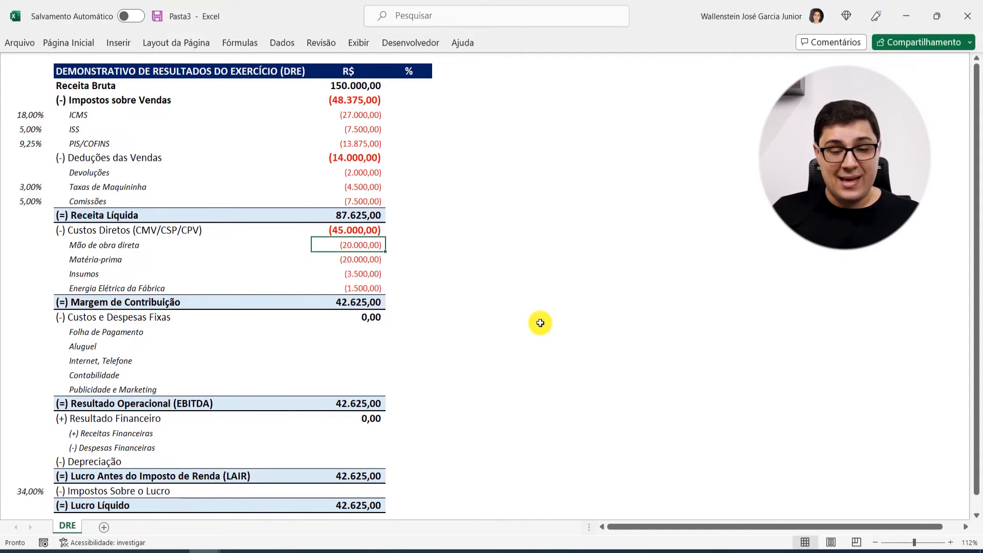
click(349, 215)
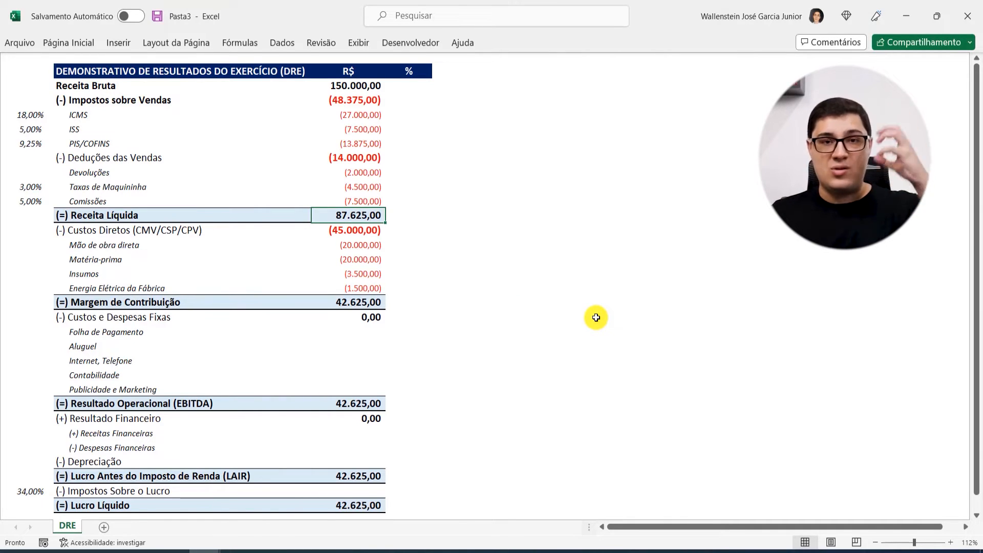
click(348, 317)
click(347, 304)
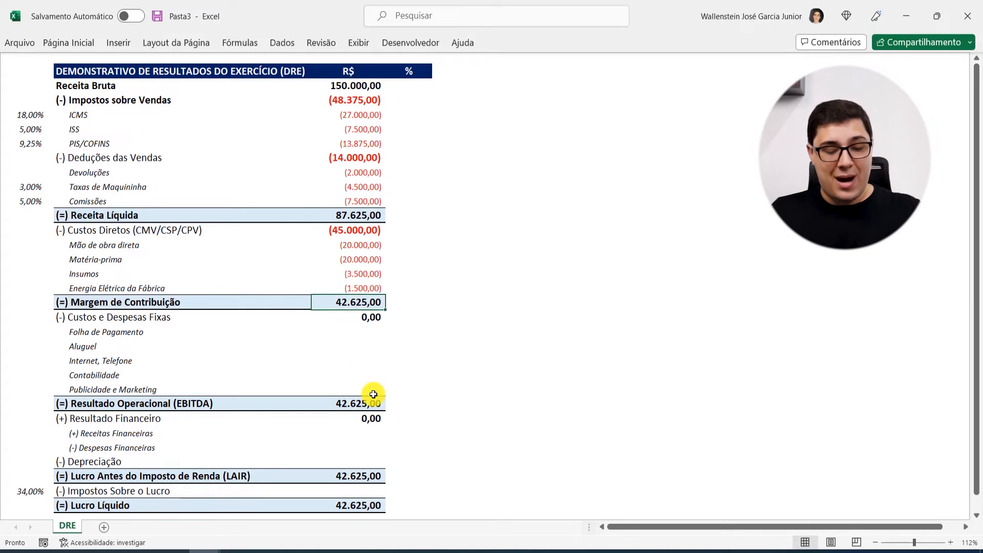
- Review which cells the SOMA formula of Margem de Contribuição adds up
key(F2)
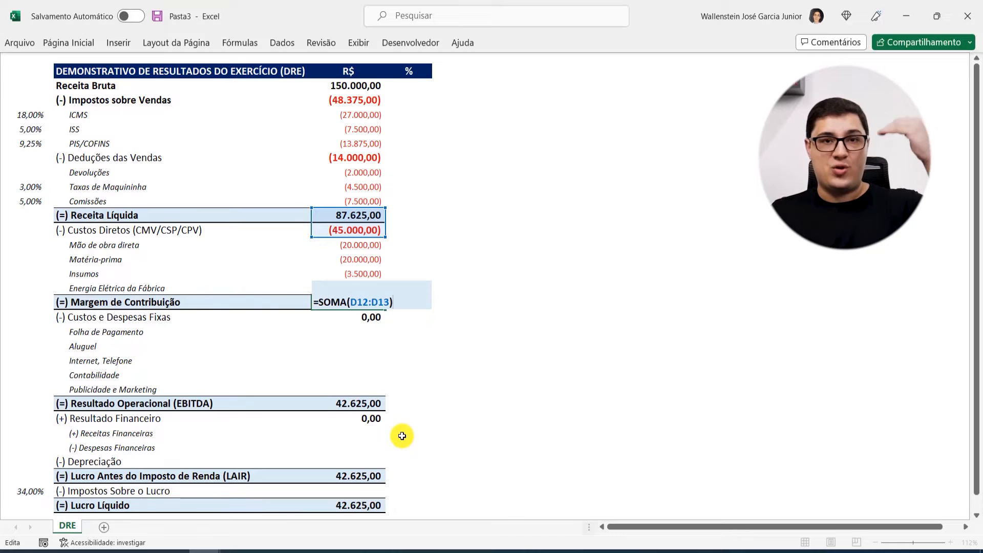
key(Return)
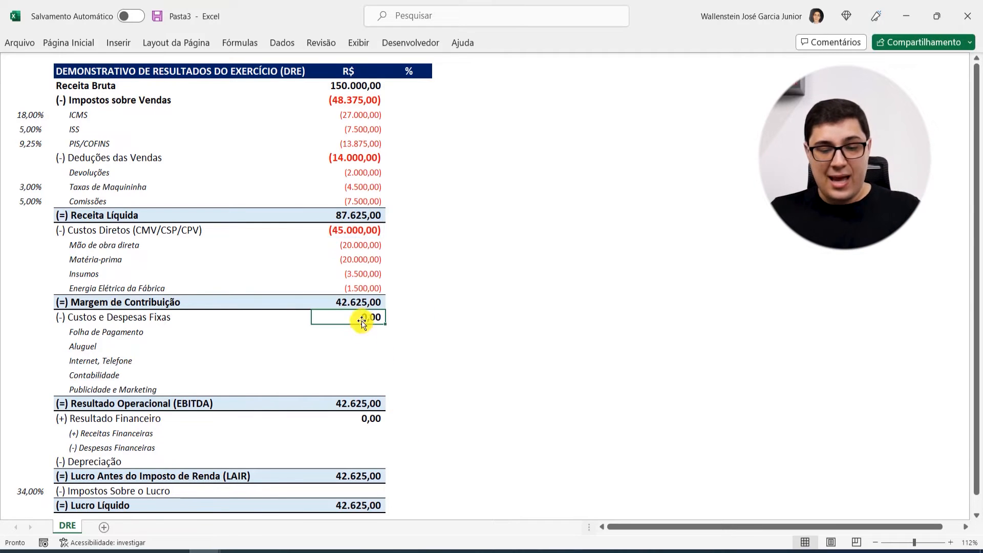
click(362, 302)
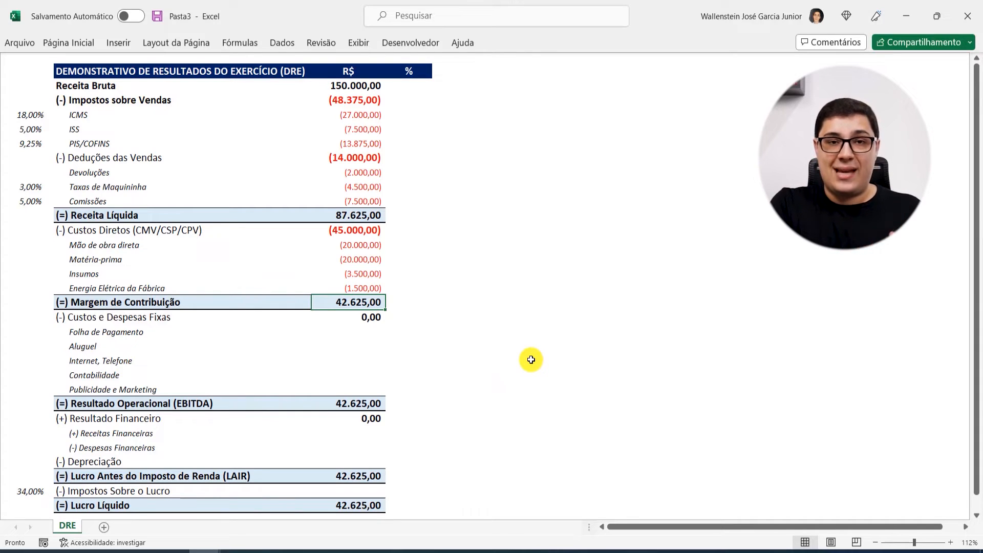
key(F2)
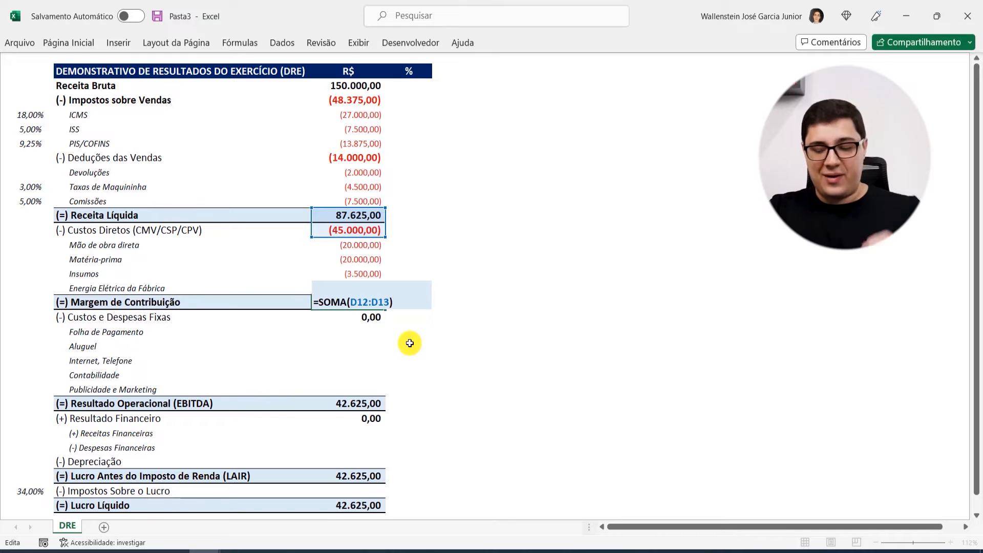
key(Return)
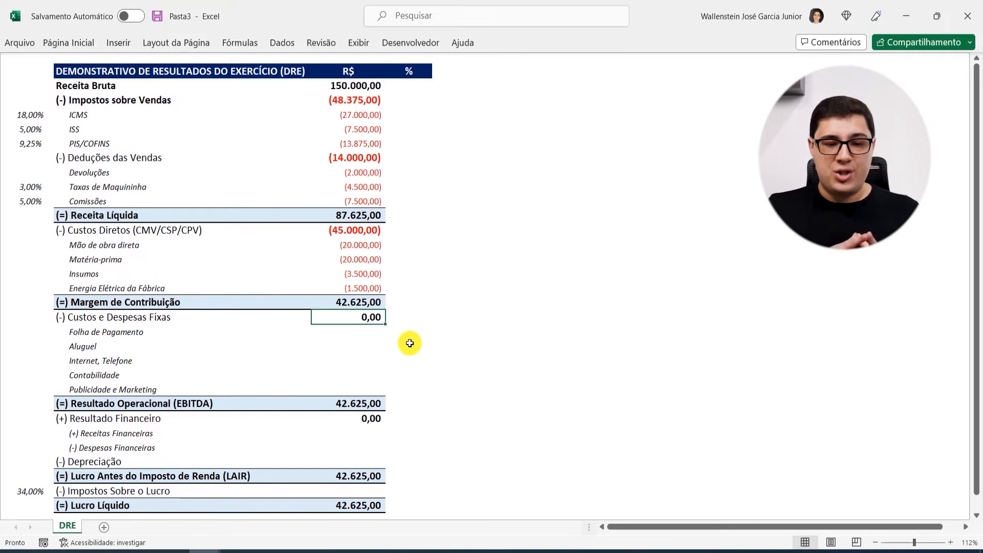
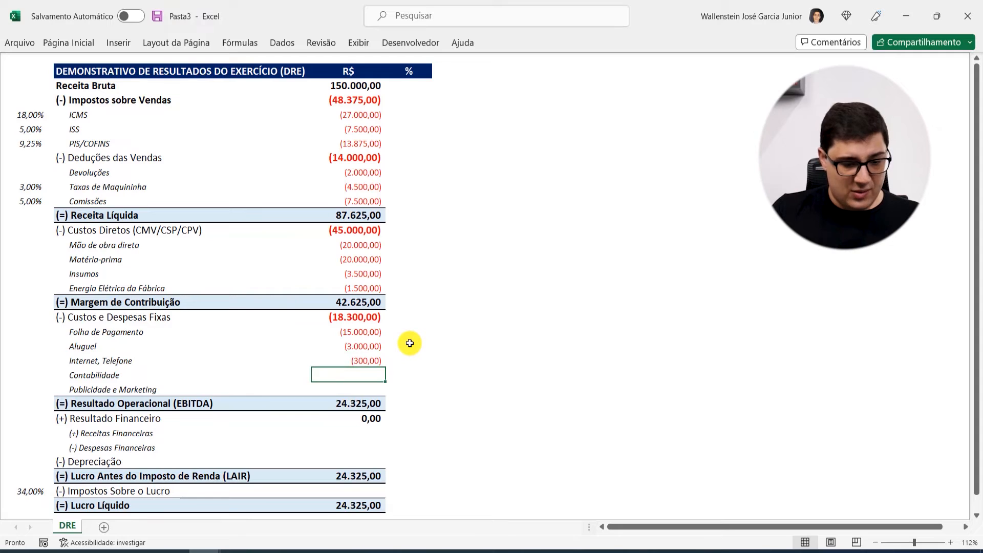
- Enter the remaining fixed costs: Contabilidade -1000 and Publicidade e Marketing -3000
text(-1000)
key(Return)
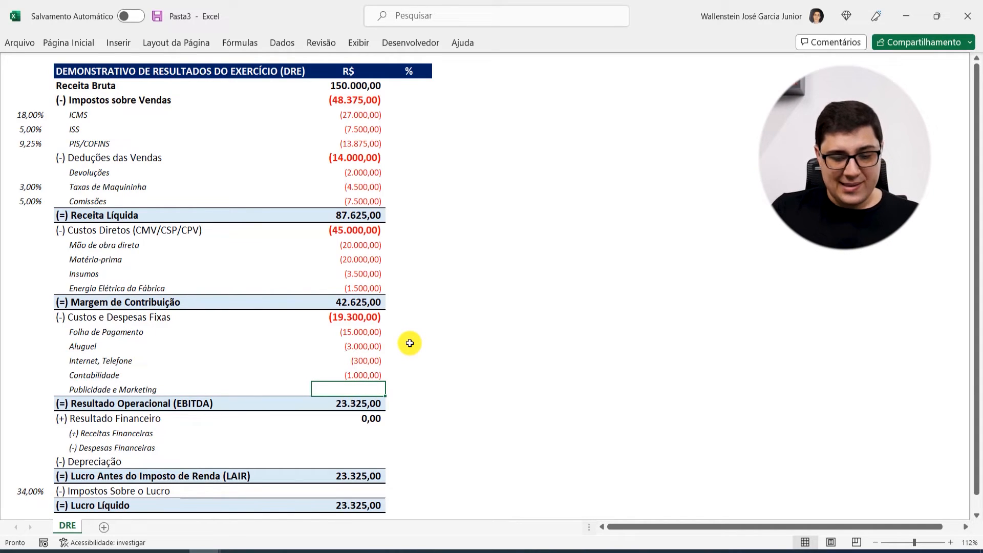
text(-3000)
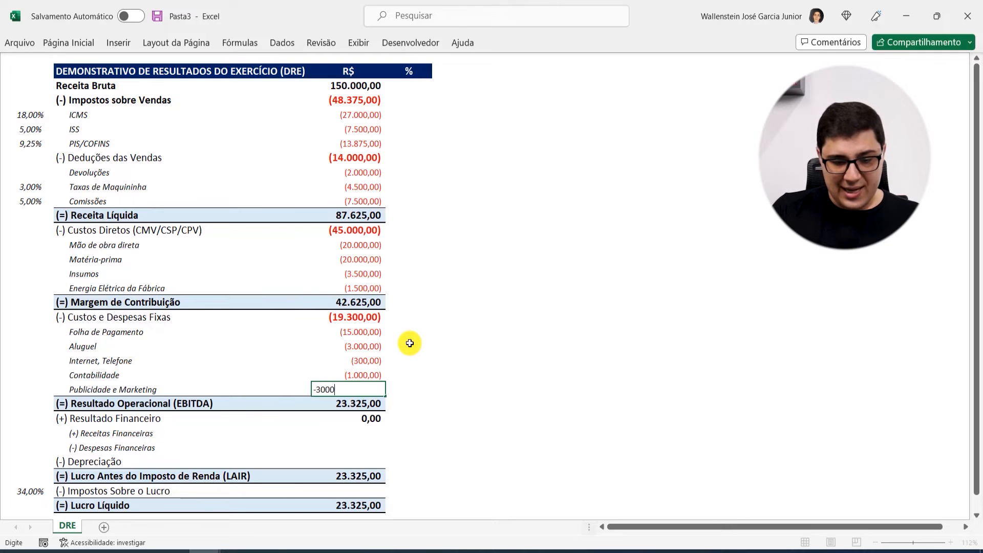
key(Return)
- Check the range summed by the Custos e Despesas Fixas formula and compare the Margem de Contribuição and EBITDA amounts
click(375, 317)
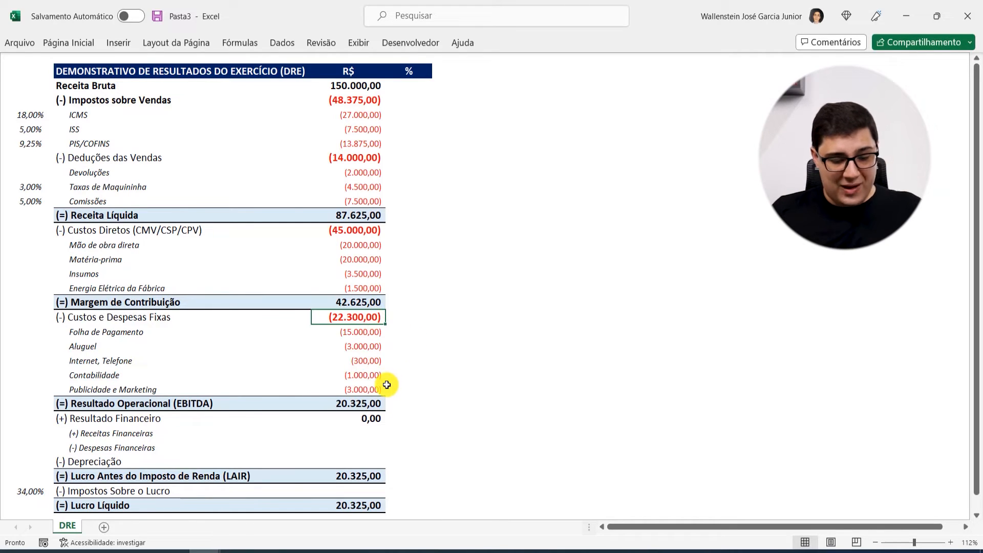
key(F2)
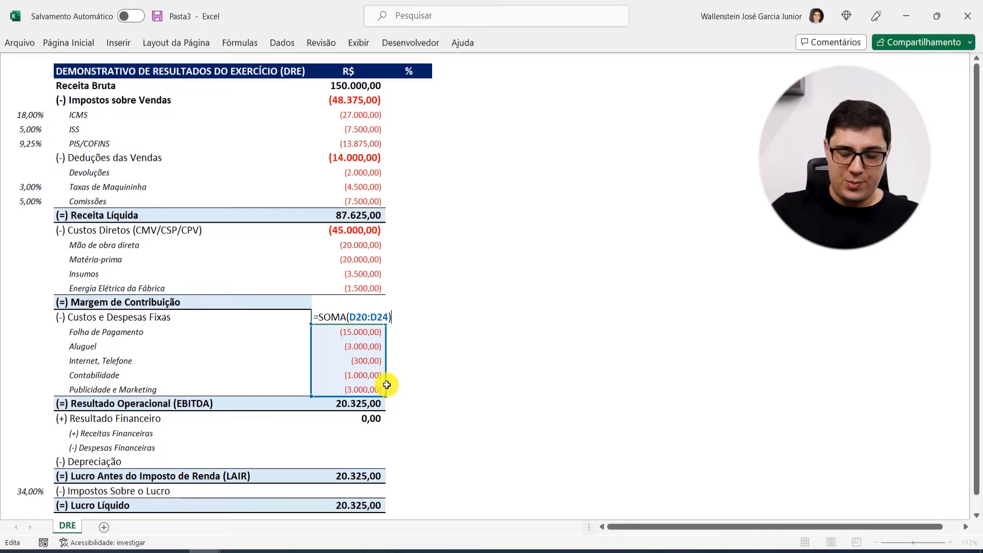
key(Return)
key(Up)
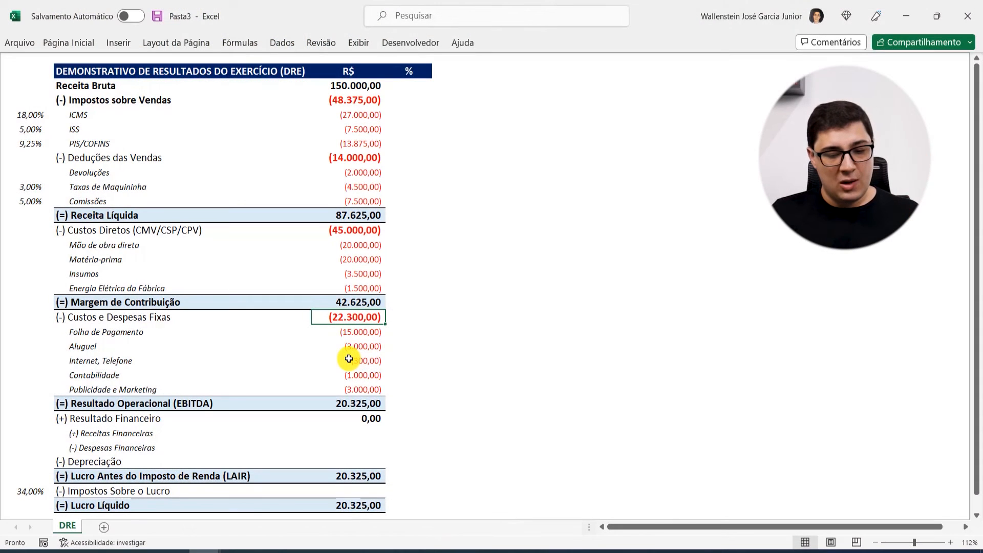
click(361, 301)
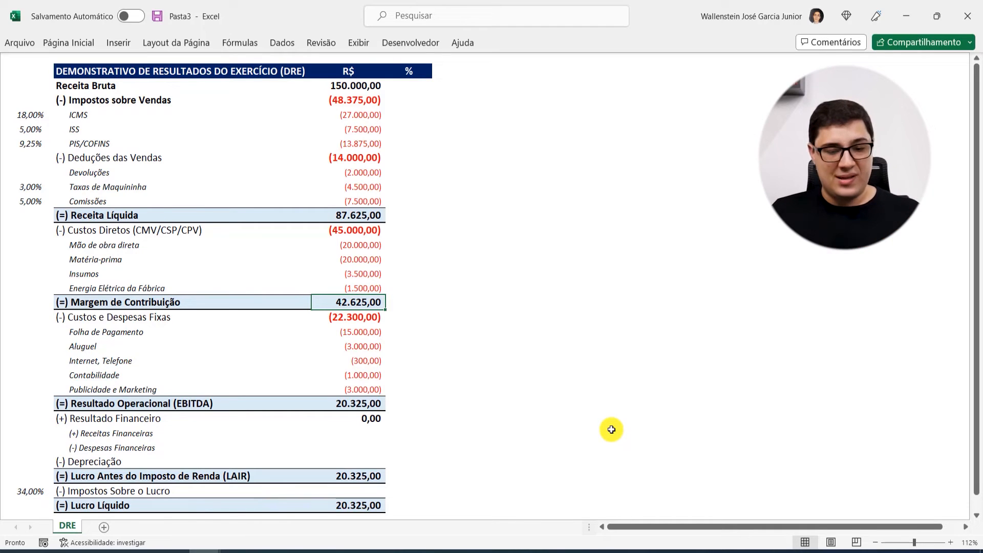
click(331, 317)
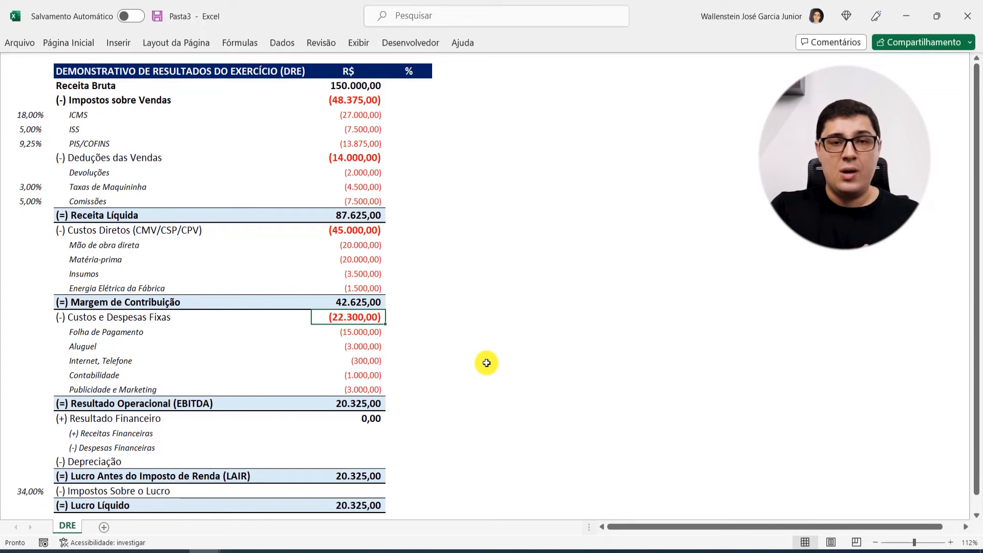
click(367, 404)
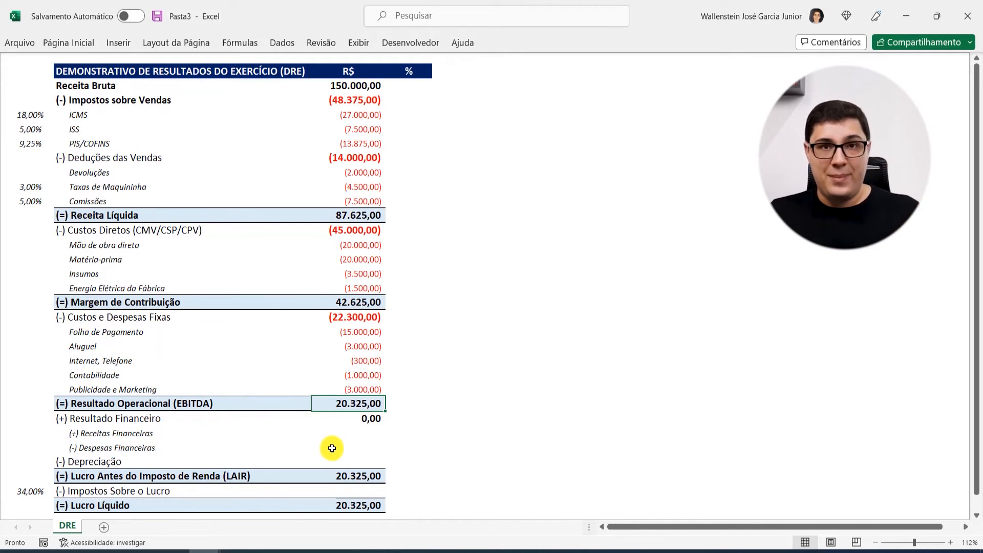
- Examine the Resultado Financeiro, Receitas Financeiras and Depreciação lines below EBITDA
click(125, 418)
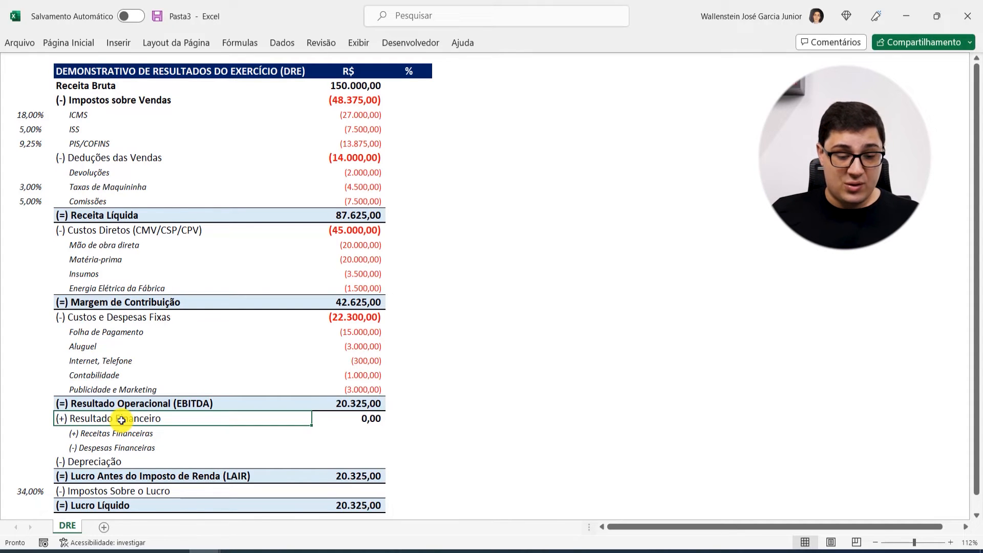
click(119, 461)
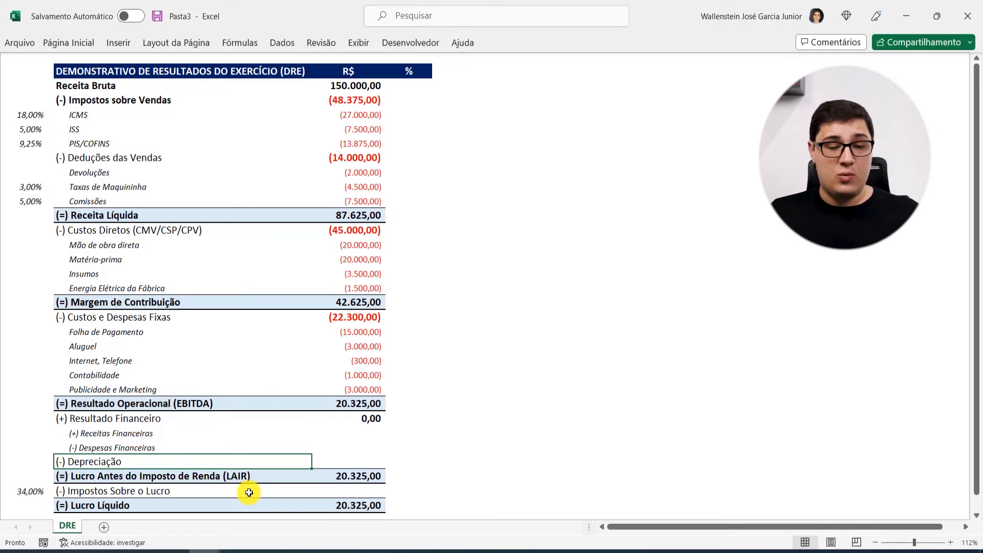
click(353, 427)
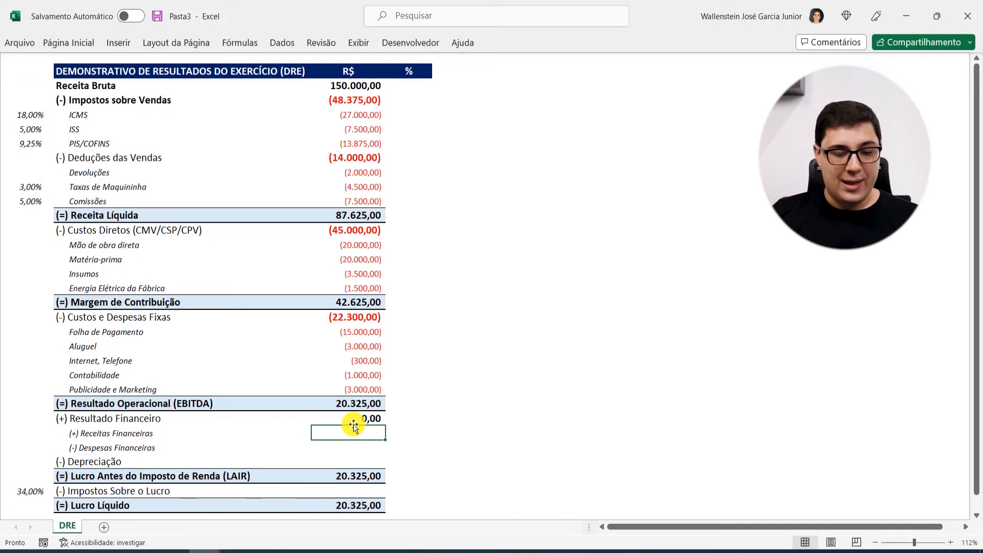
click(92, 419)
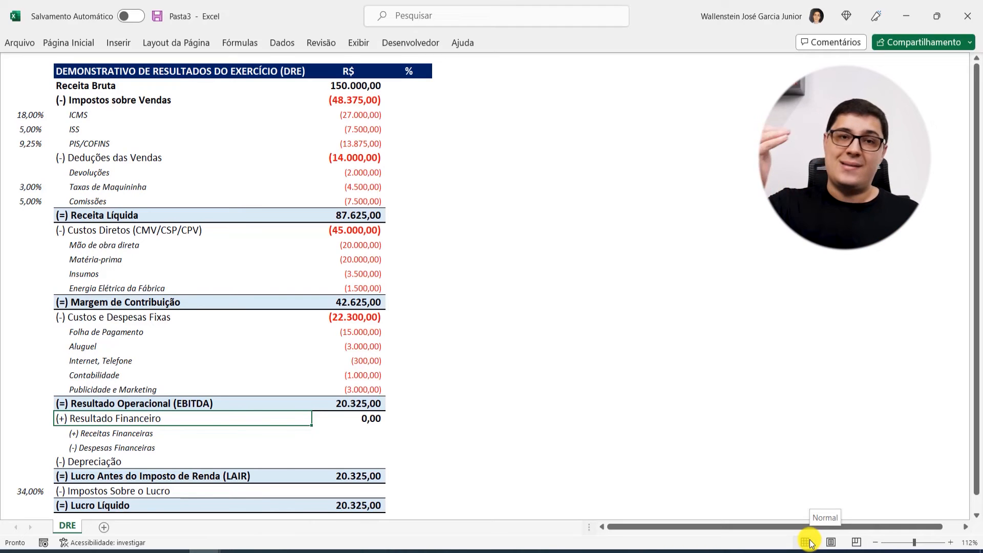
- Enter Receitas Financeiras 1000, Despesas Financeiras -800 and Depreciação -800 in the R$ column
key(Down)
key(Right)
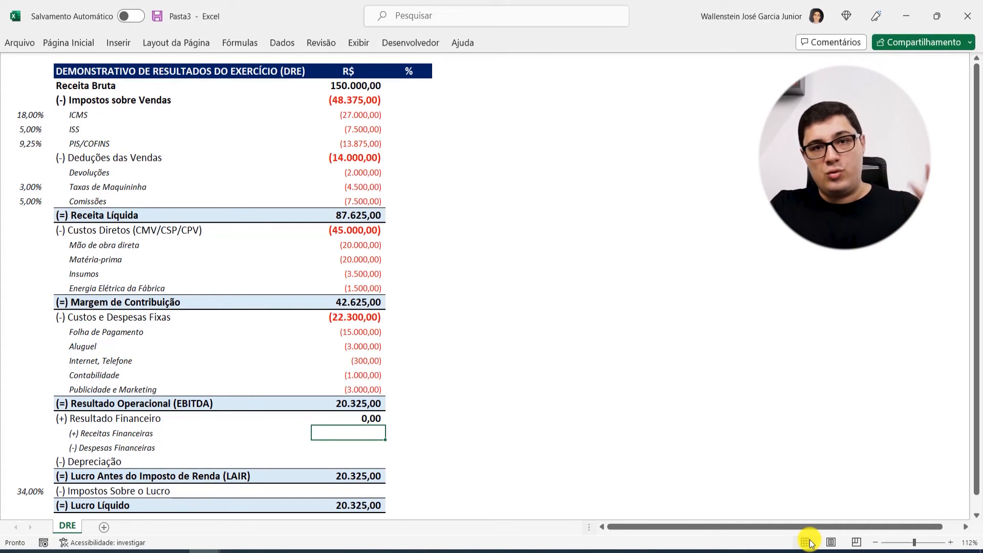
text(1000)
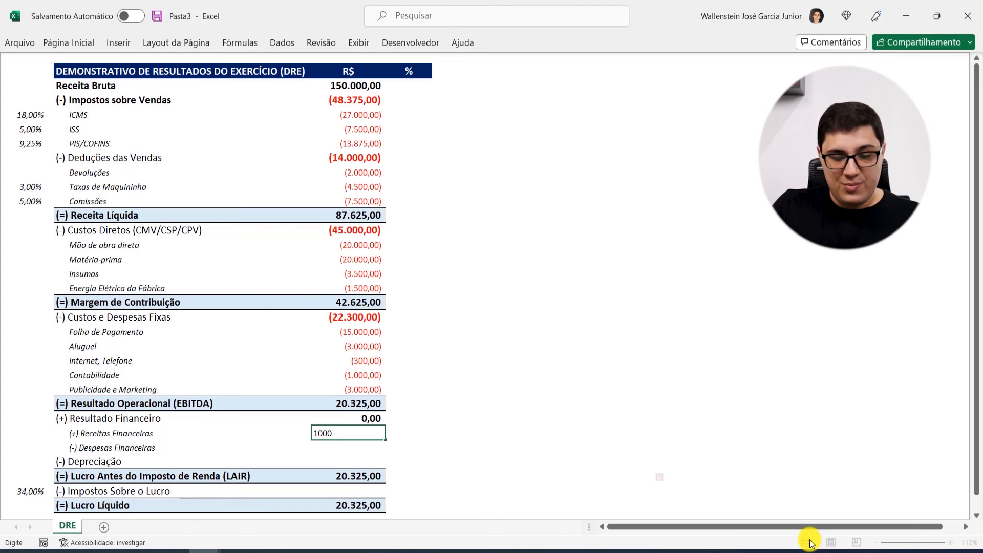
key(Return)
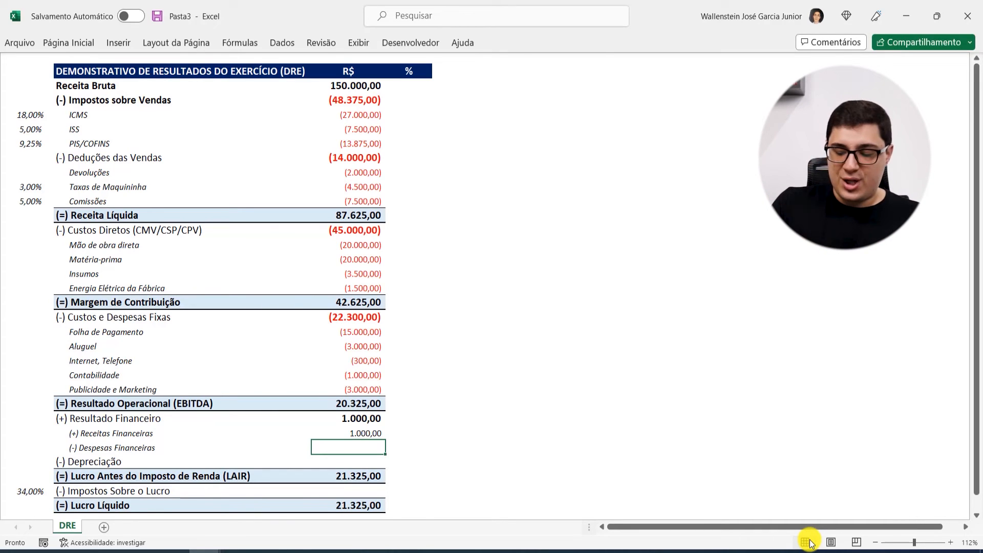
text(800)
key(Return)
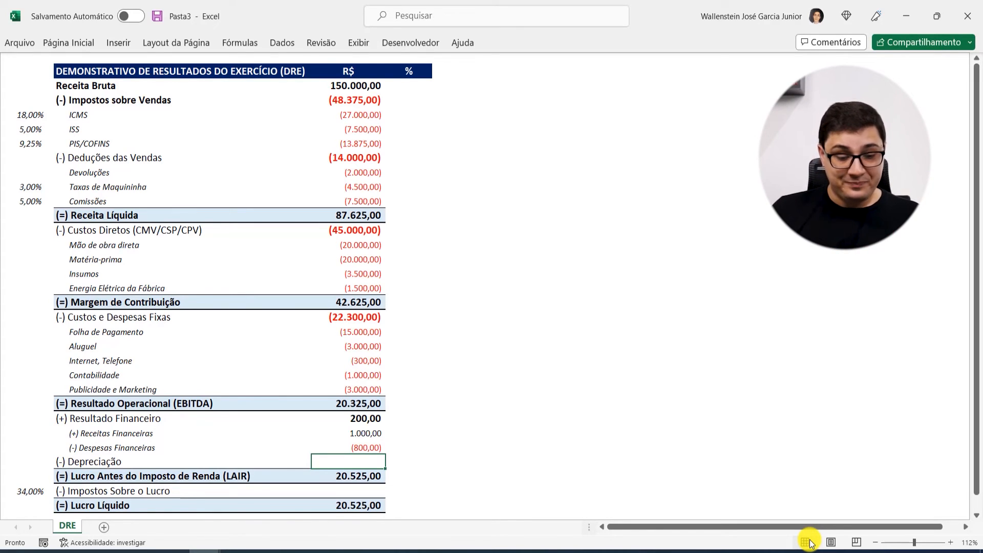
text(-)
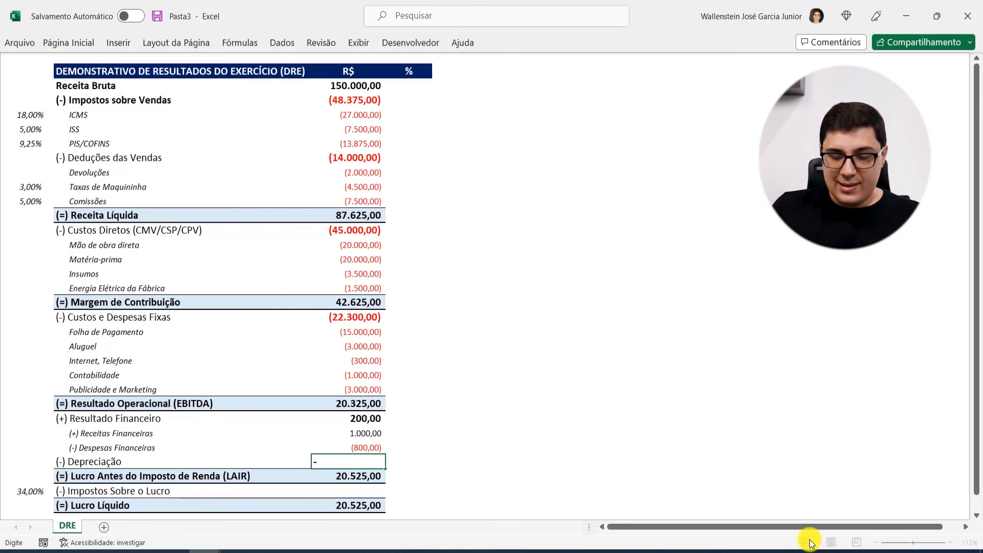
text(800)
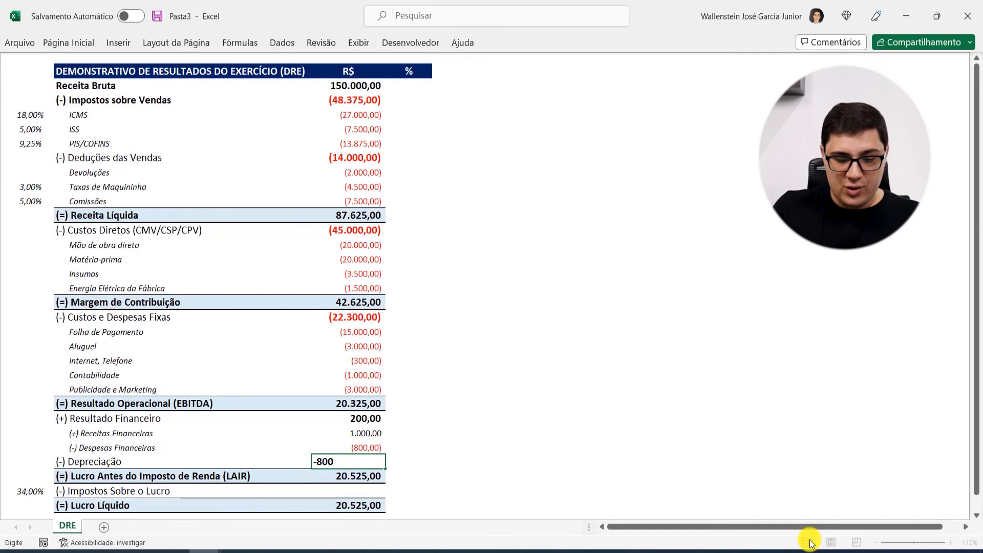
key(ctrl+Return)
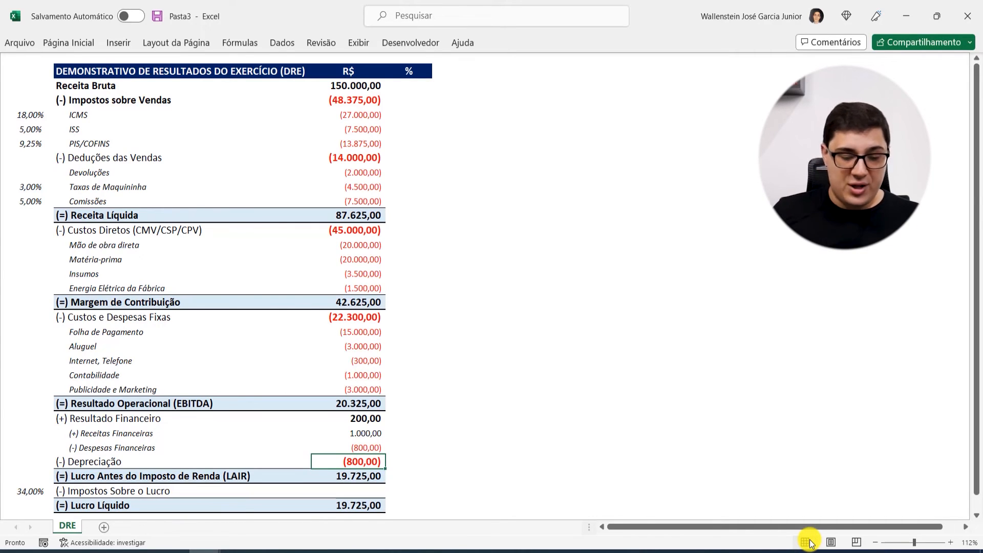
- Review the amounts leading from EBITDA through Resultado Financeiro, its revenue and expense items, and Depreciação to LAIR
click(352, 396)
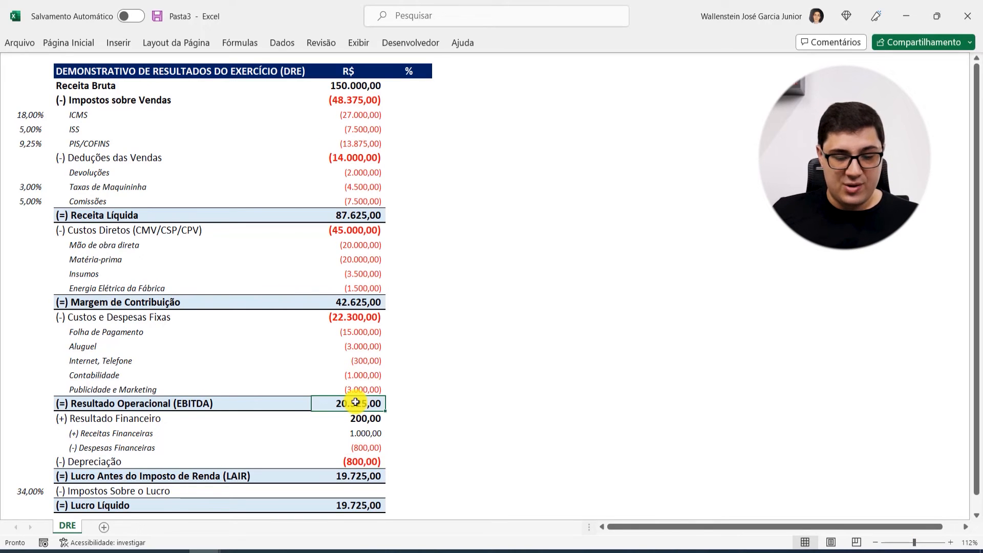
click(364, 420)
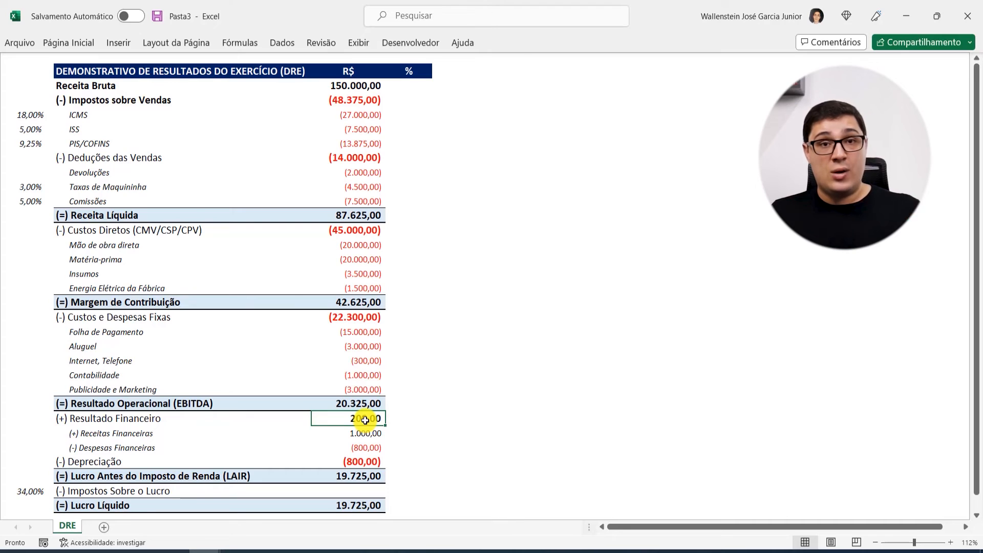
click(368, 433)
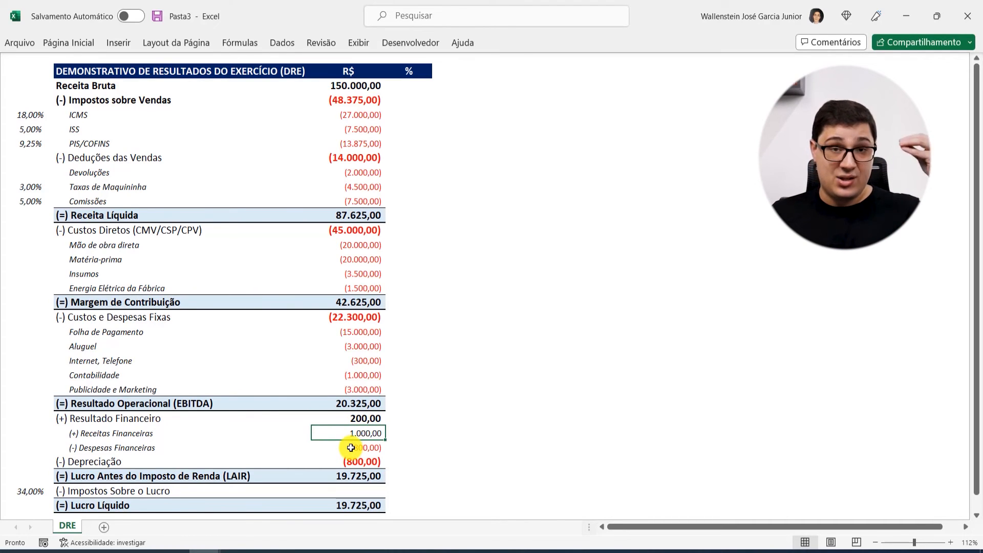
click(353, 448)
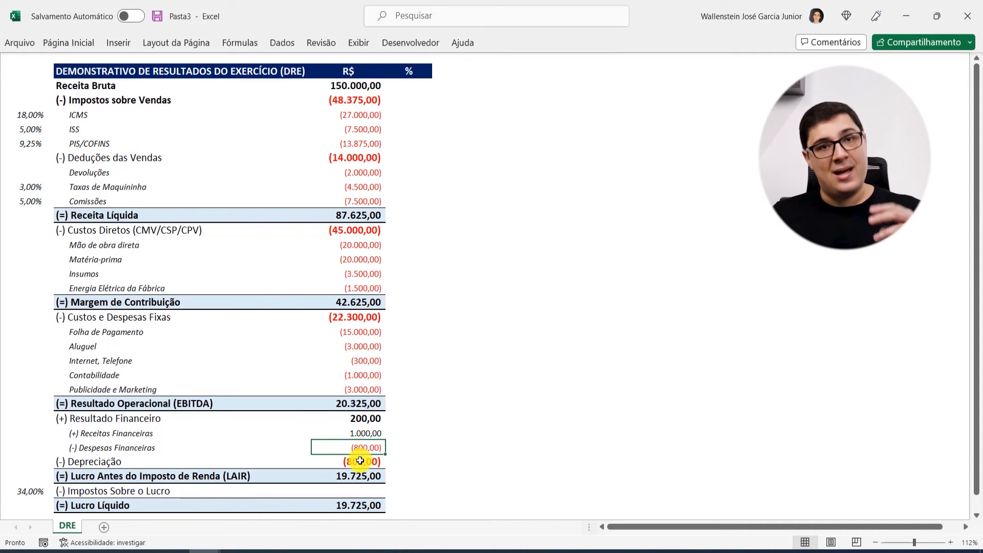
click(371, 421)
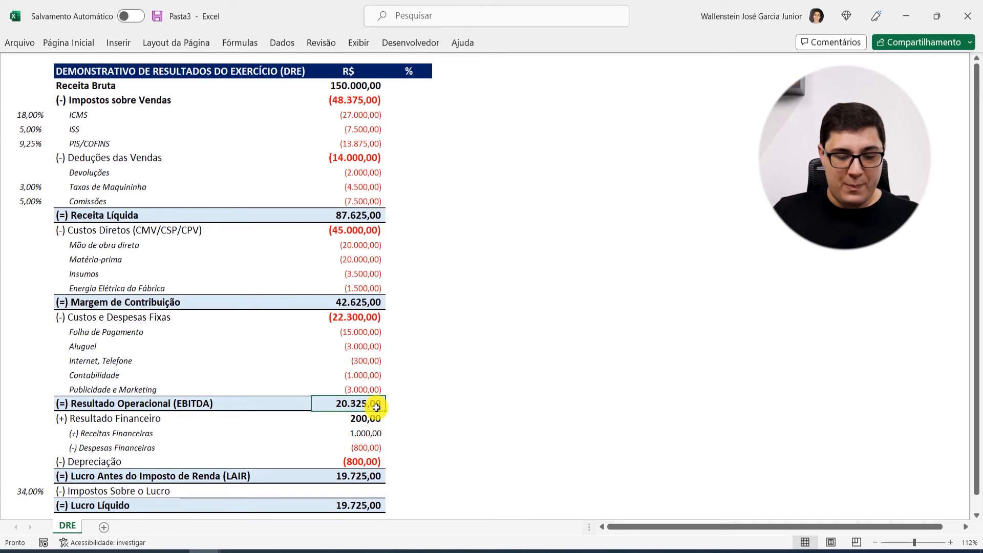
click(376, 462)
click(371, 475)
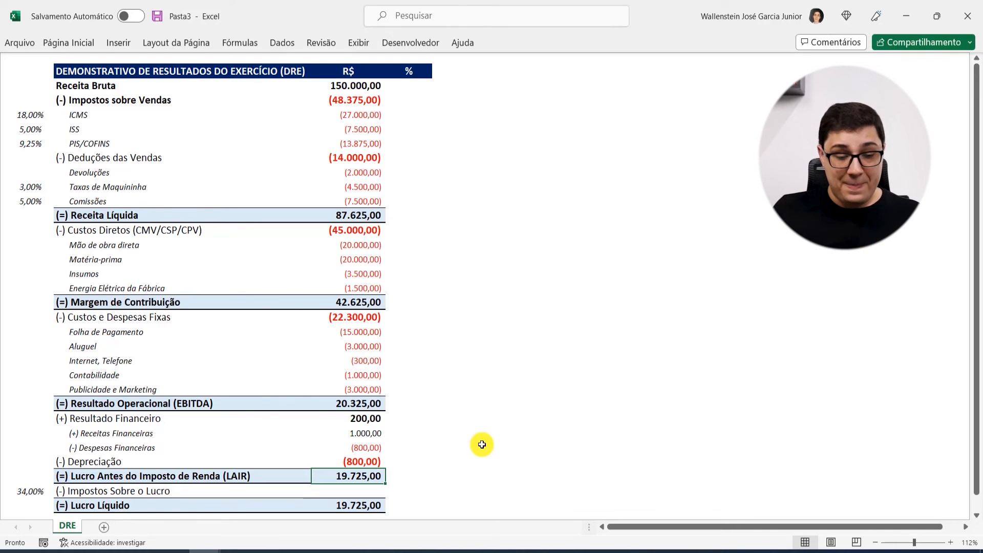
- Calculate Impostos Sobre o Lucro in the R$ column as the negative product of its 34,00% rate and LAIR, using =-B31*D30
click(367, 490)
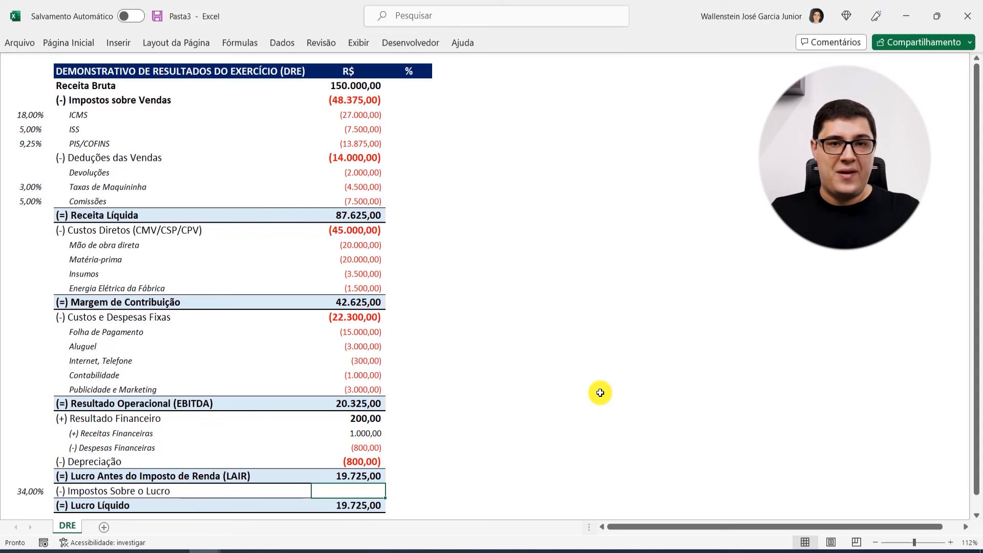
text(=)
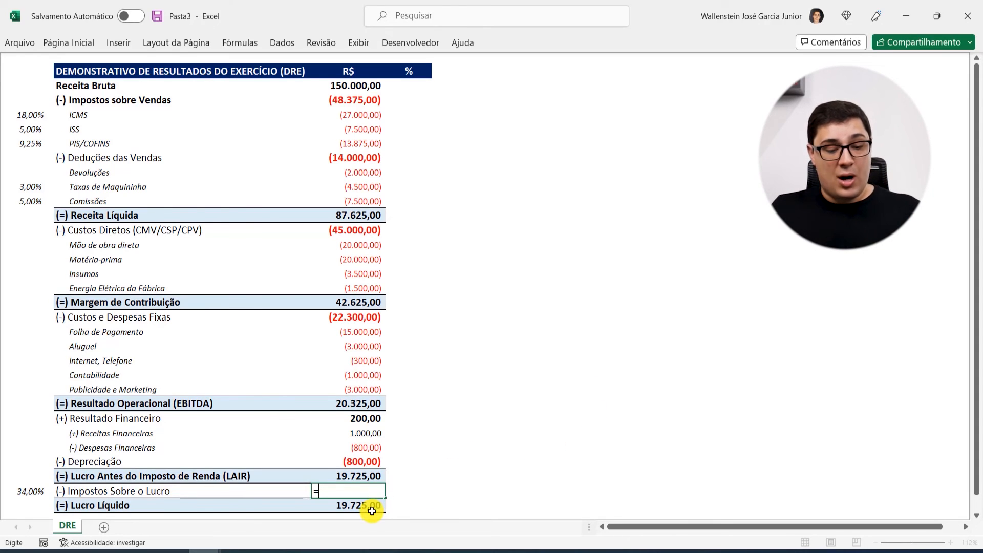
click(36, 492)
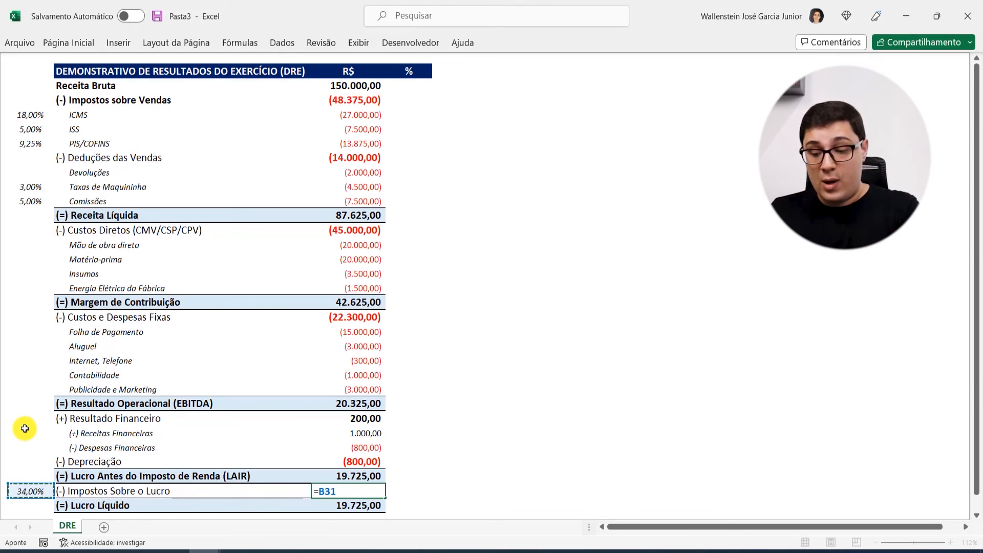
text(*)
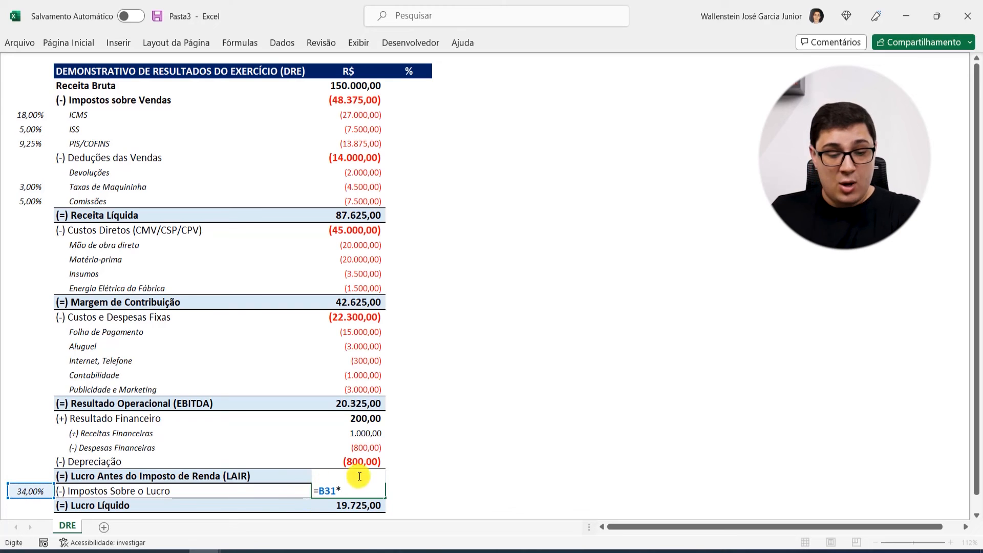
click(288, 478)
key(Right)
click(320, 493)
text(-)
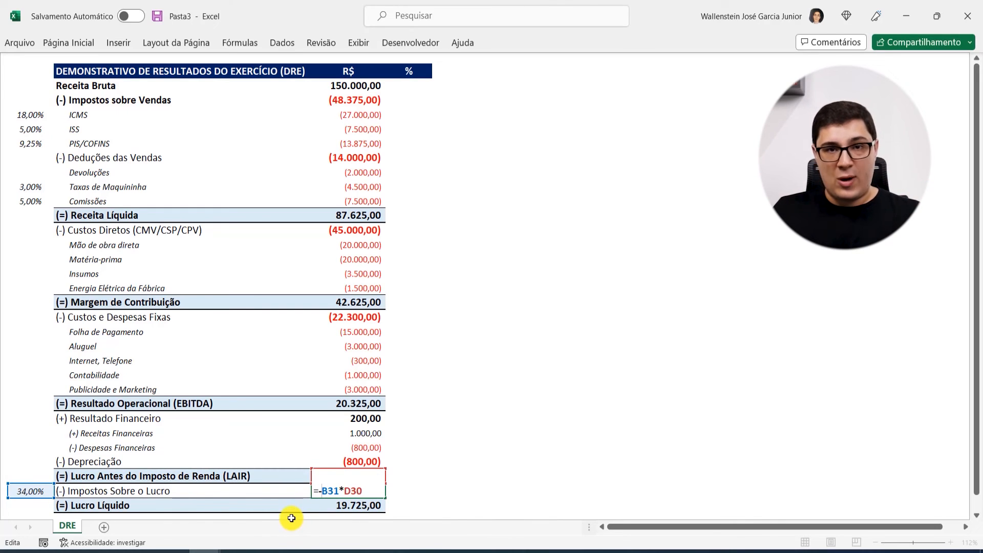
key(Return)
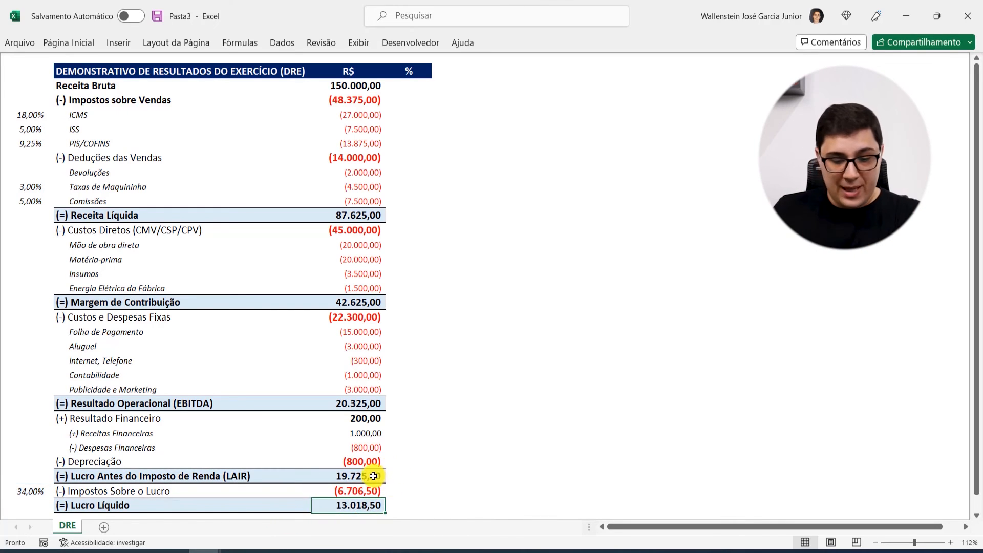
- Review the LAIR, Impostos Sobre o Lucro and Lucro Líquido amounts, and compare Lucro Líquido with Receita Bruta and Receita Líquida
click(371, 474)
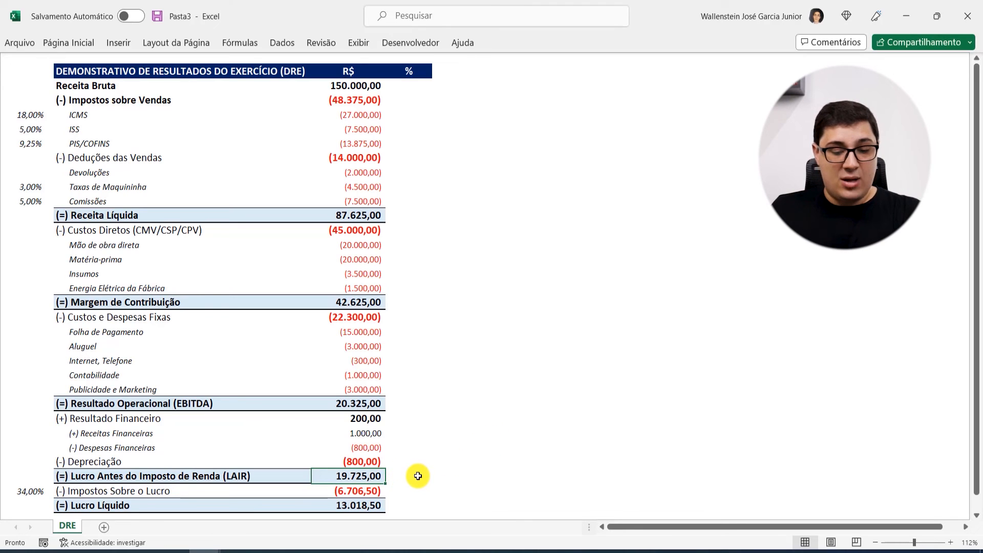
click(380, 491)
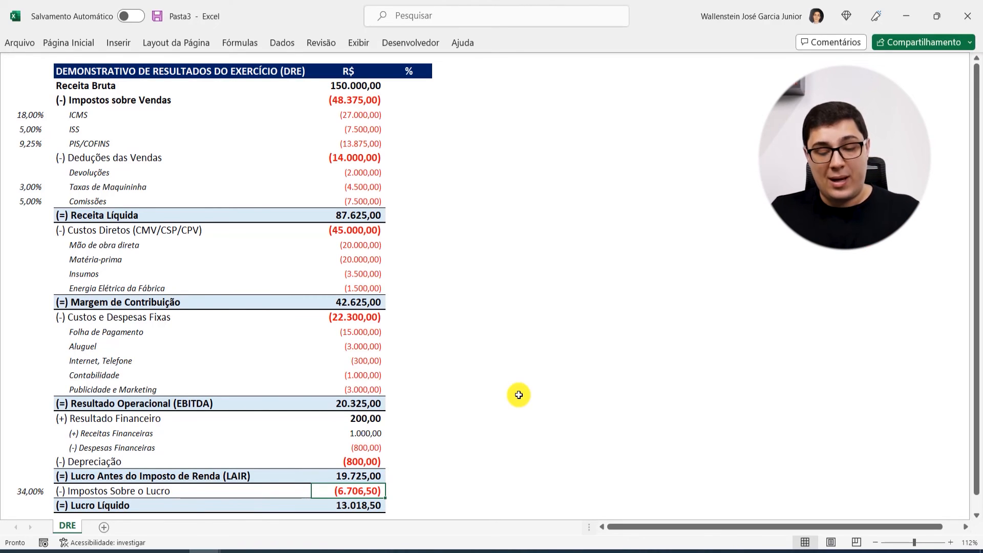
click(371, 475)
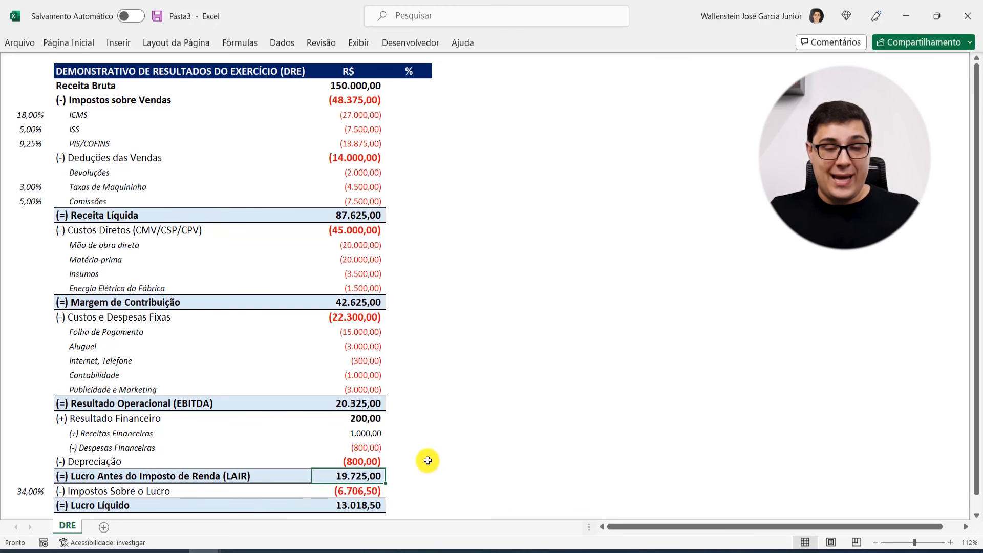
click(372, 487)
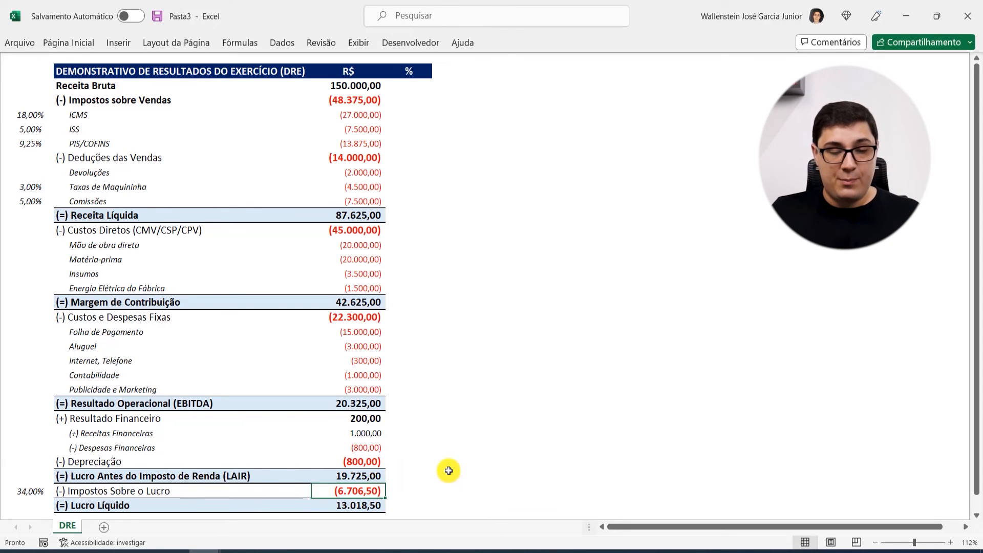
click(358, 505)
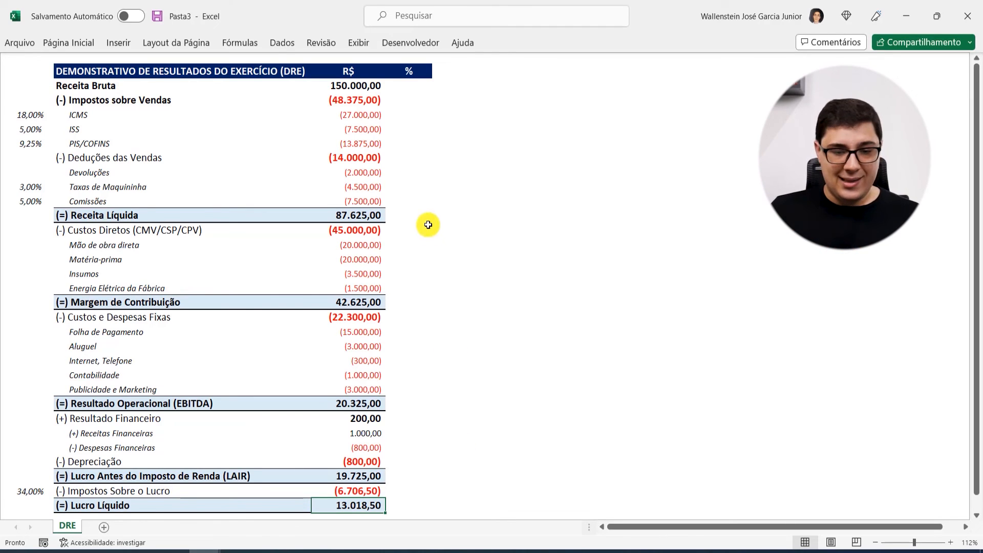
click(361, 90)
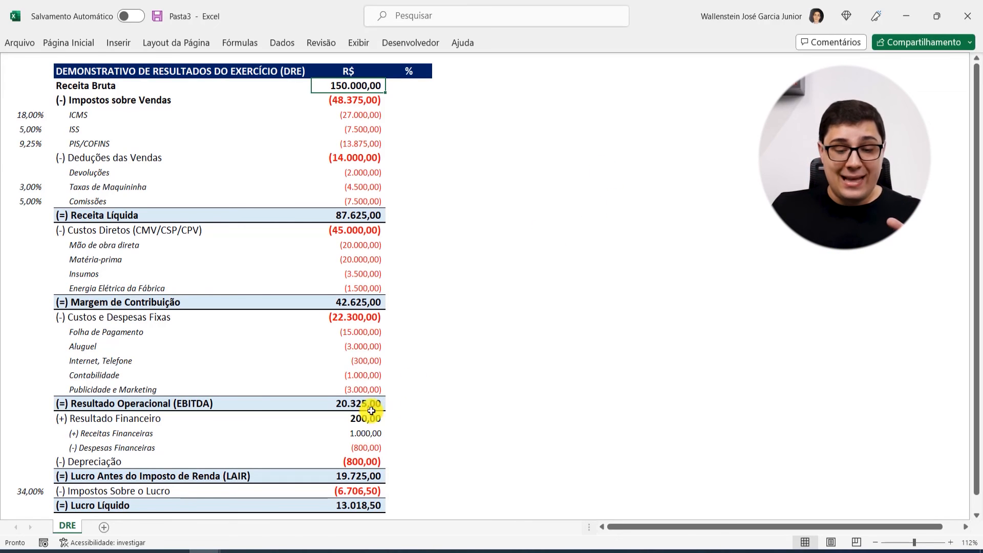
click(347, 500)
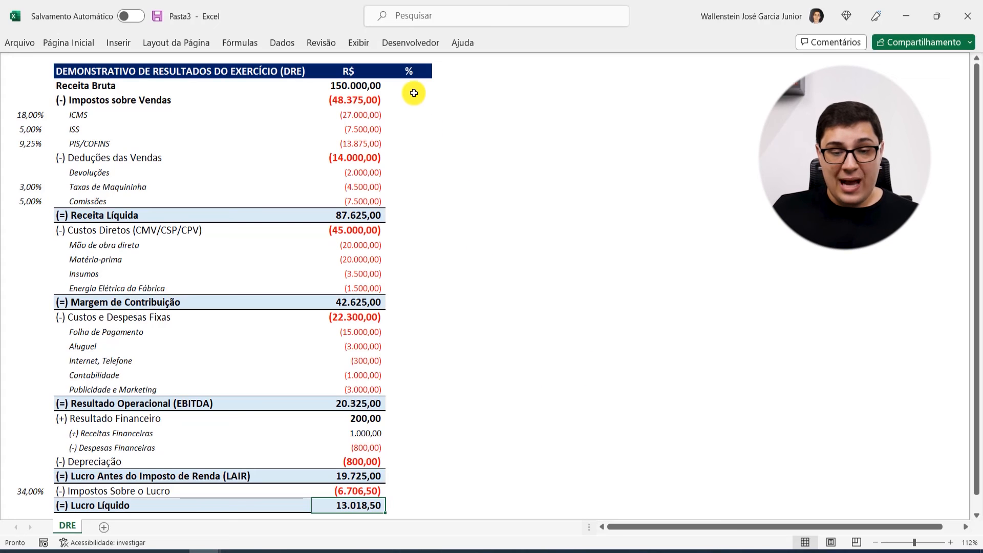
click(400, 499)
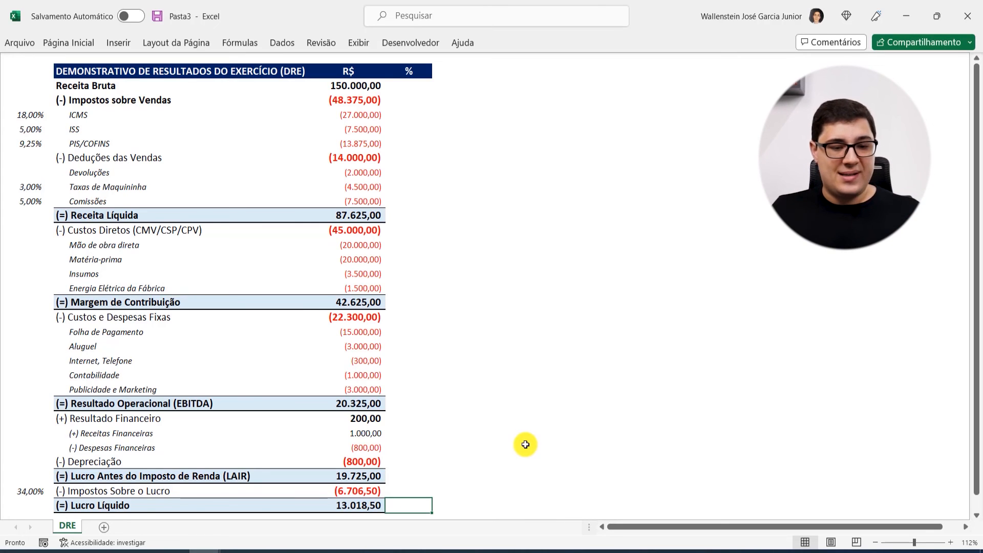
drag(125, 216, 332, 210)
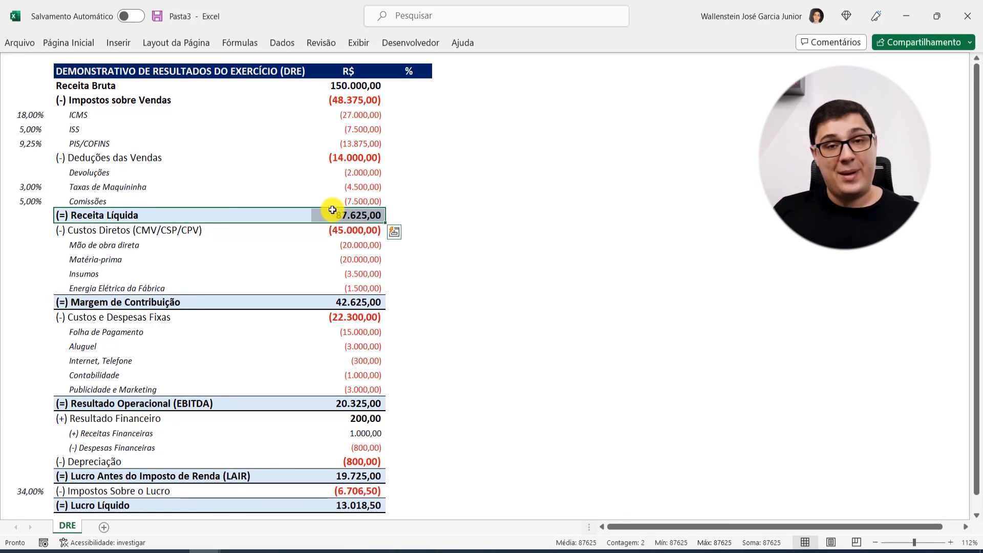
- Calculate Lucro Líquido's share of Receita Bruta in the % column with the formula =D32/D3
click(392, 507)
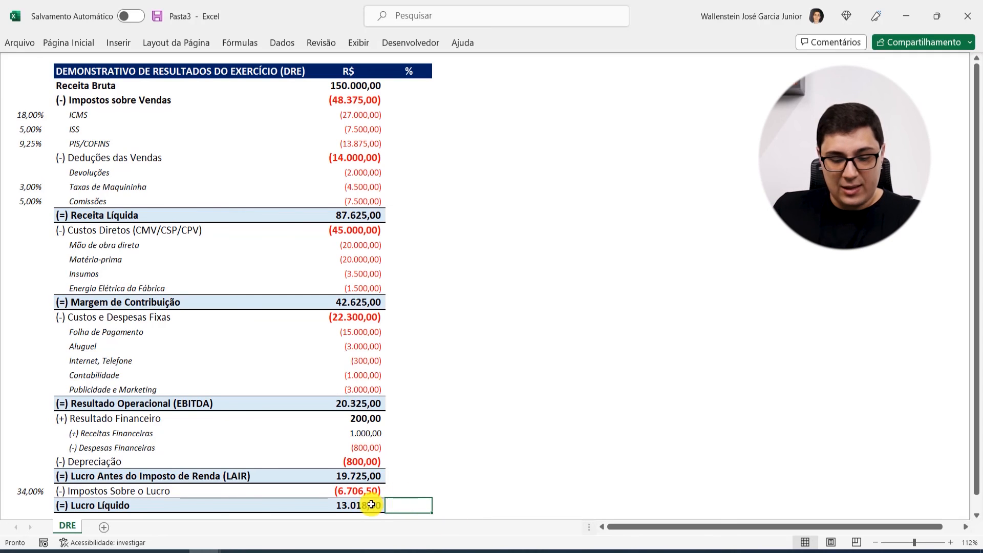
text(=)
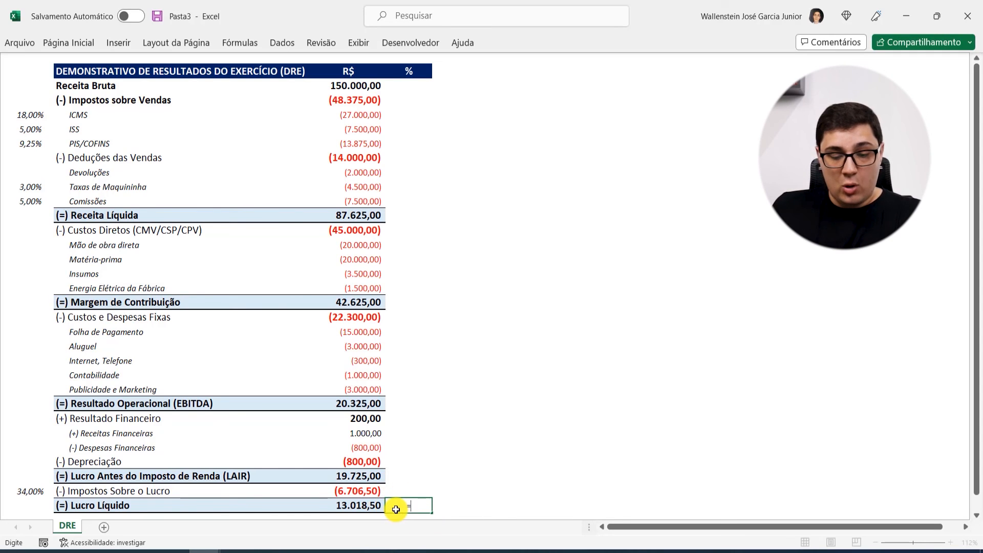
click(364, 507)
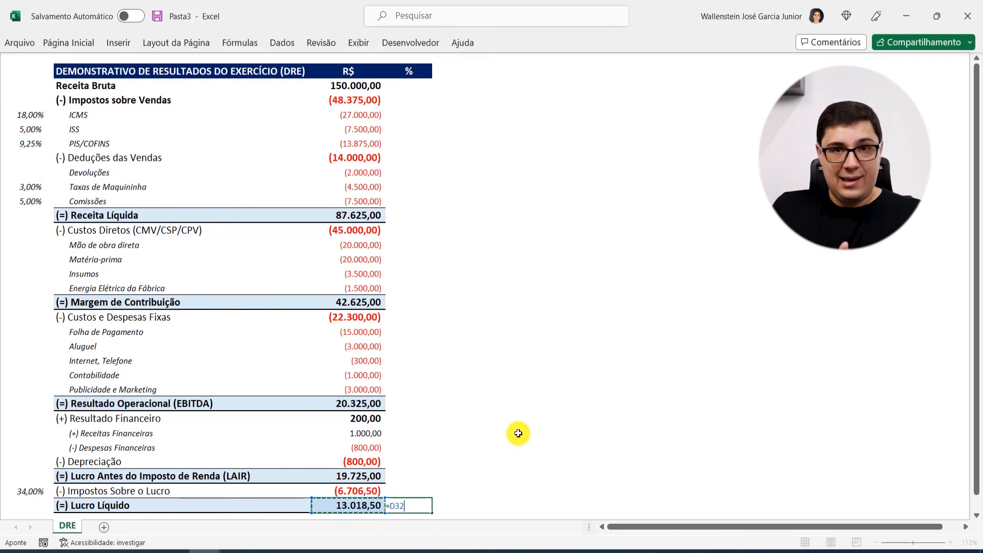
text(/)
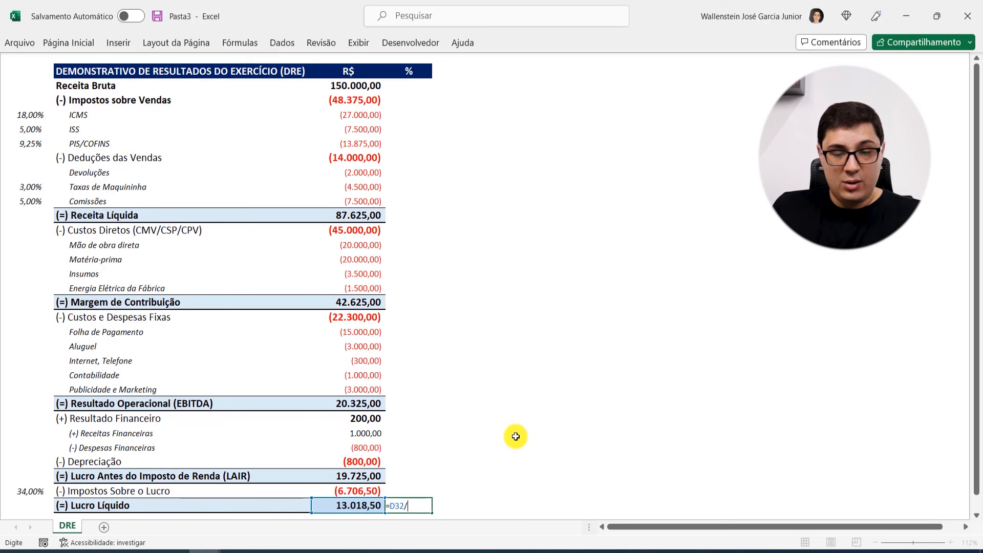
click(359, 86)
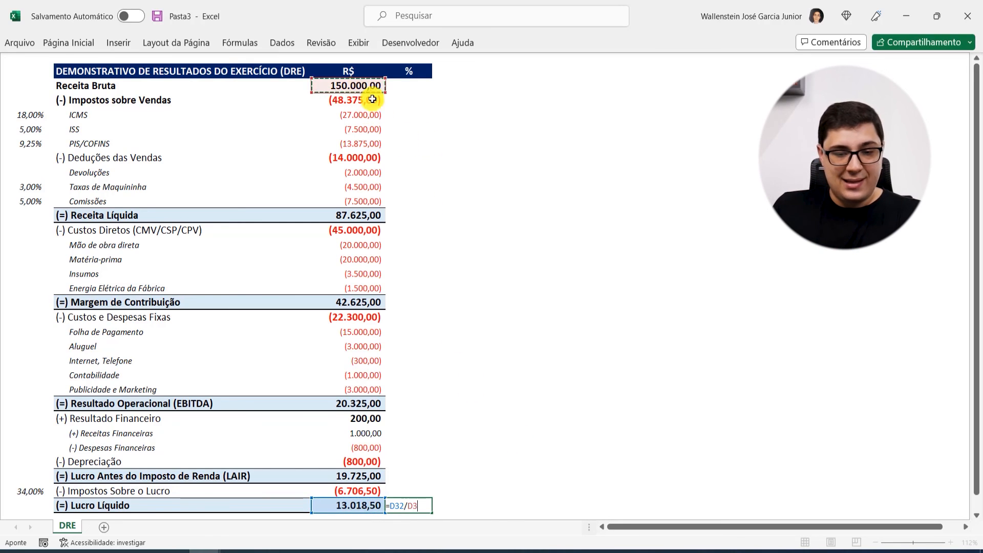
key(Right)
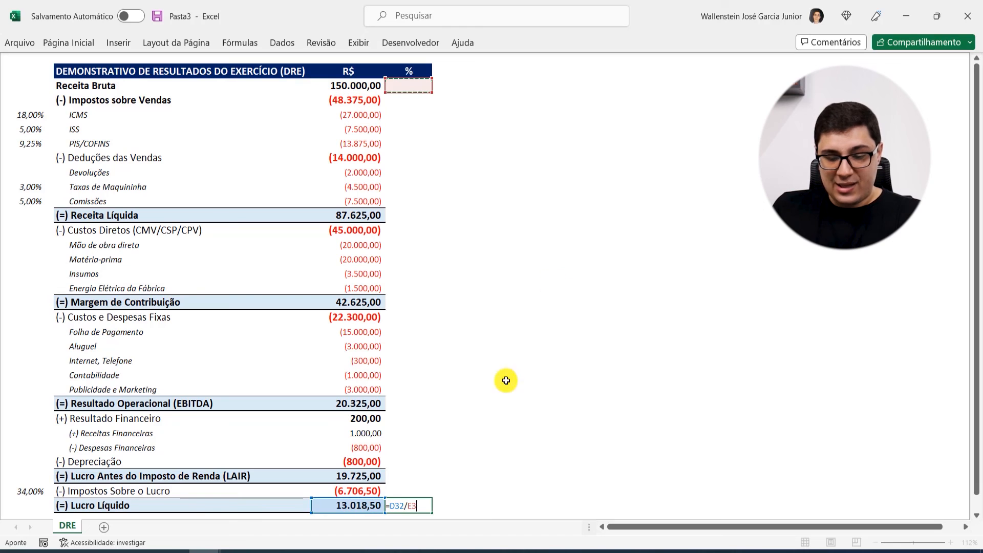
key(Left)
key(Return)
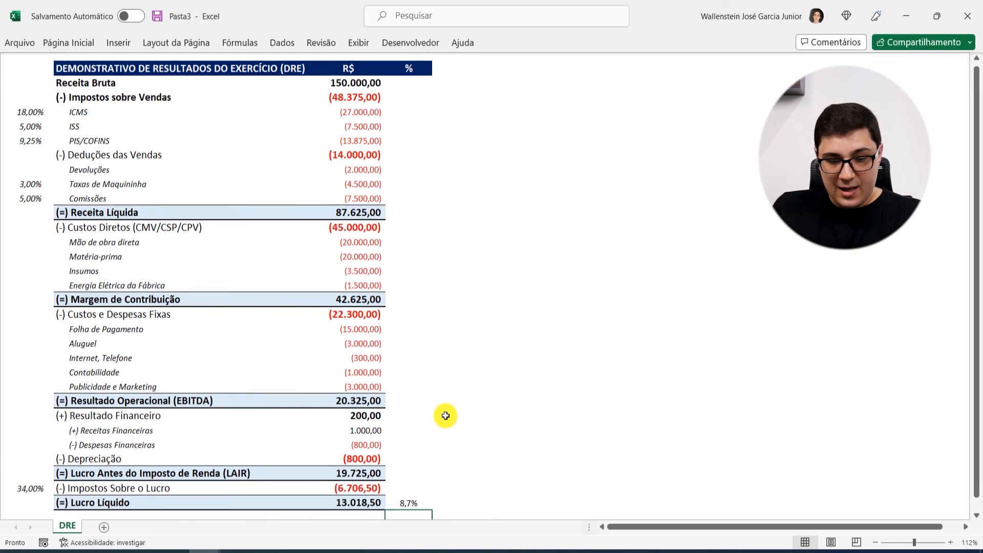
click(408, 505)
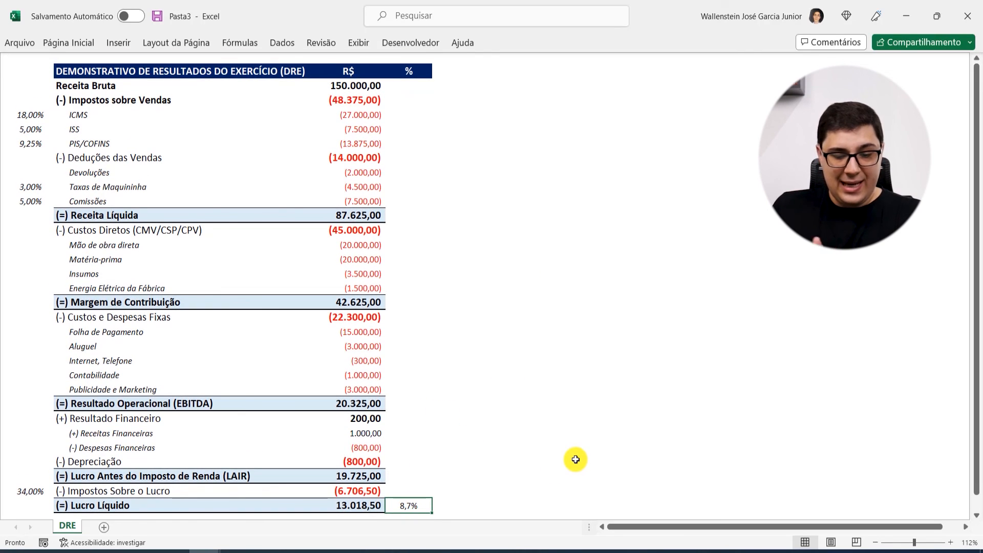